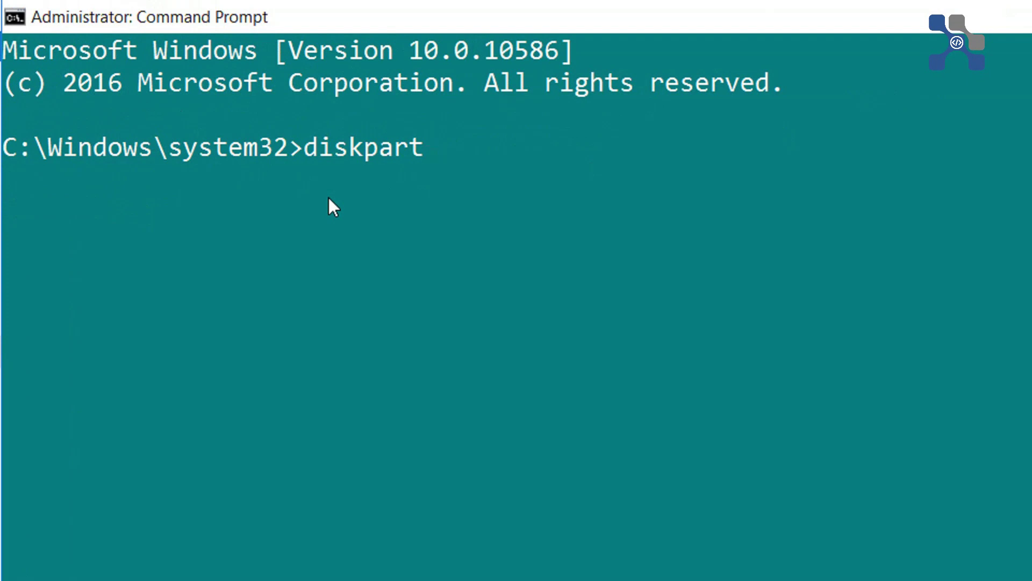
# - Start DiskPart from the command line and list the computer's disks
pyautogui.press('Return')
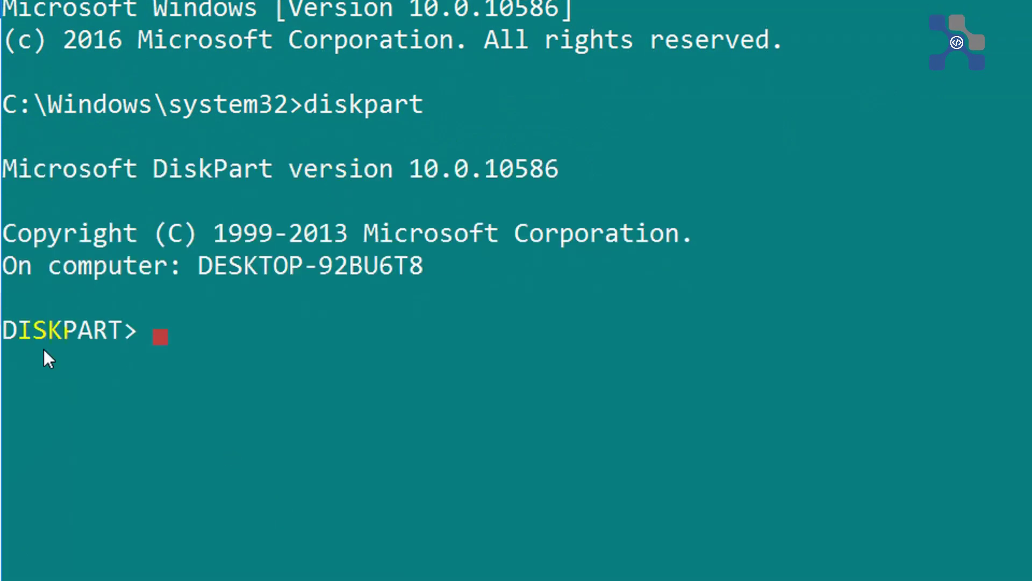
pyautogui.moveTo(83, 327); pyautogui.dragTo(133, 321)
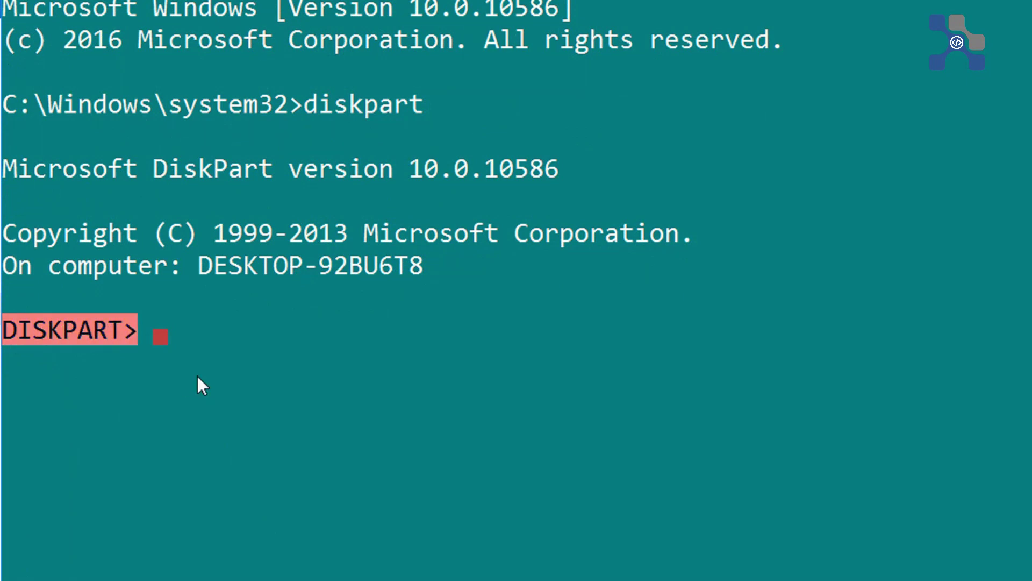
pyautogui.click(195, 341)
pyautogui.write('list disk')
pyautogui.press('Return')
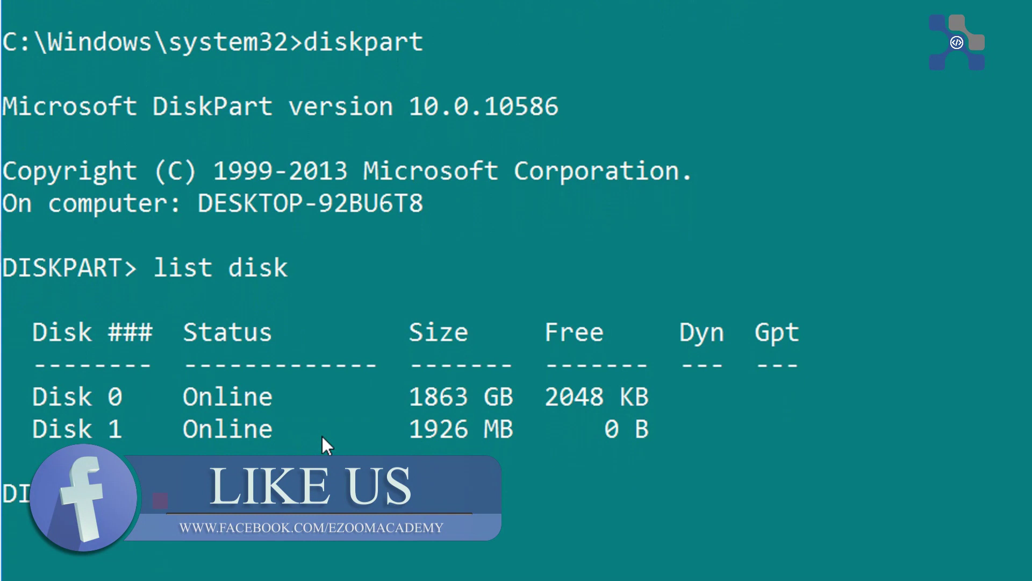
# - Check the D: drive's capacity in File Explorer and compare it with the sizes in the disk list
pyautogui.moveTo(656, 41); pyautogui.dragTo(799, 287)
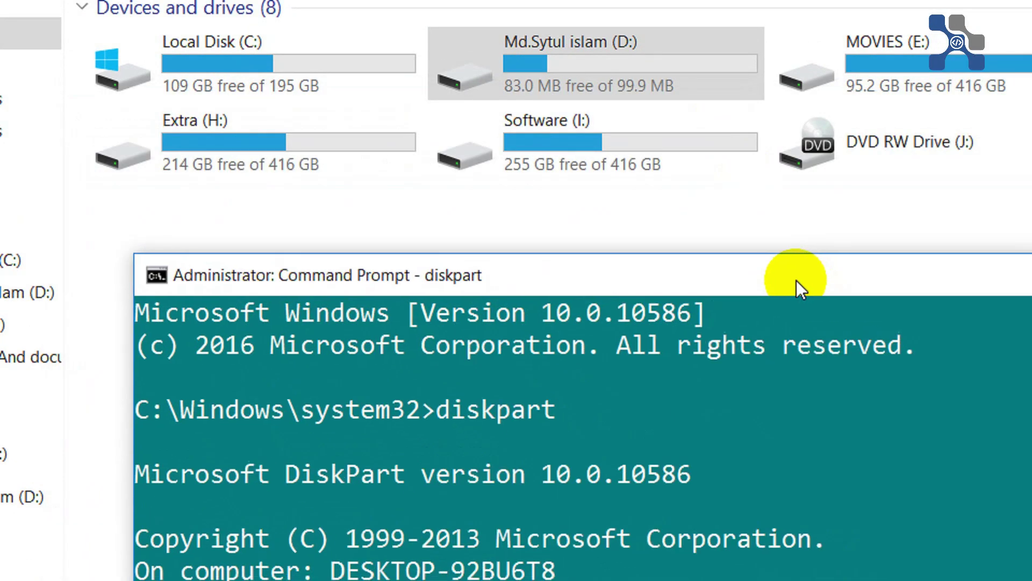
pyautogui.click(685, 97)
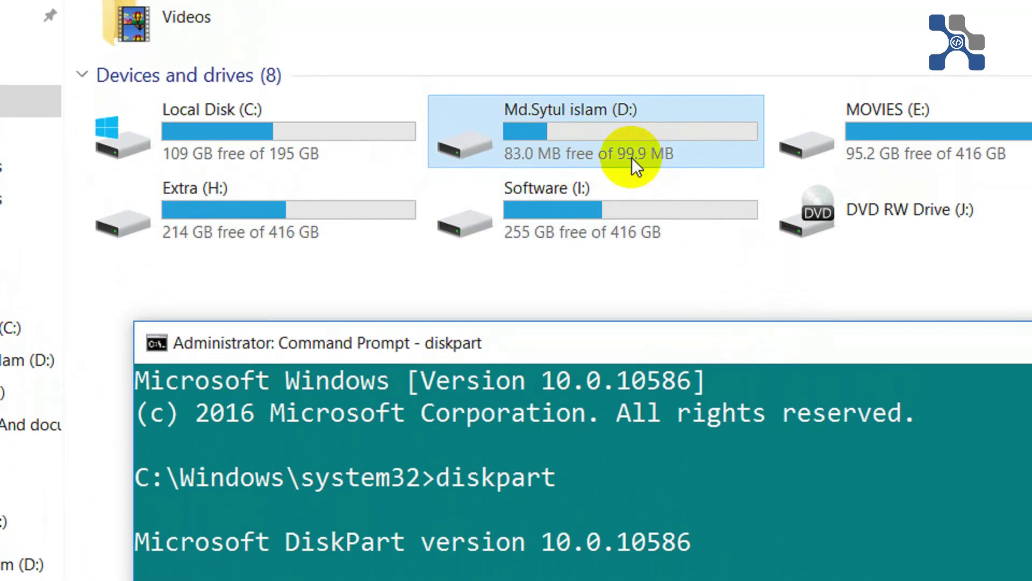
pyautogui.moveTo(614, 339); pyautogui.dragTo(552, 55)
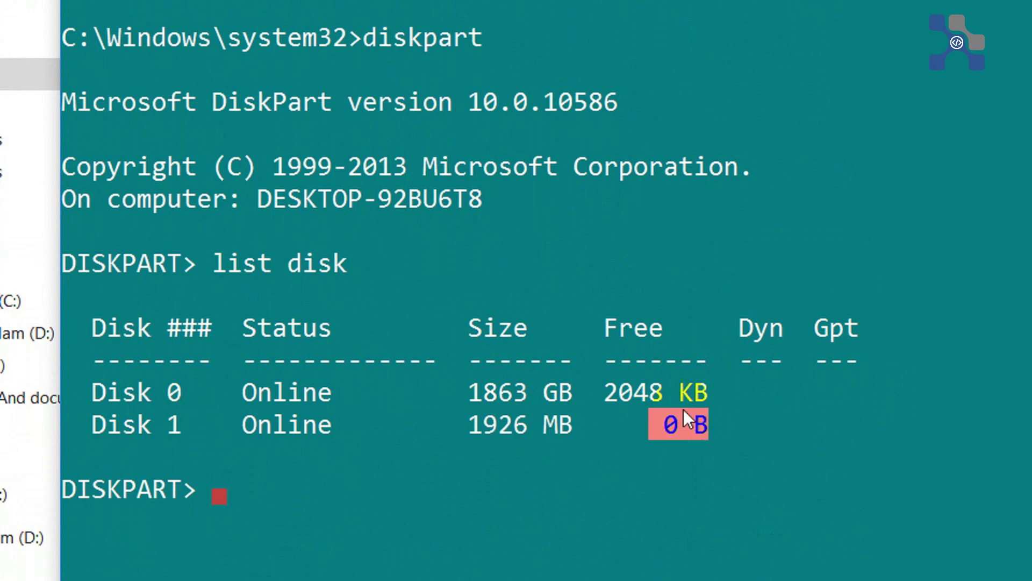
# - Move the file 22256023.jpeg from the D: drive to the desktop
pyautogui.moveTo(199, 27); pyautogui.dragTo(449, 476)
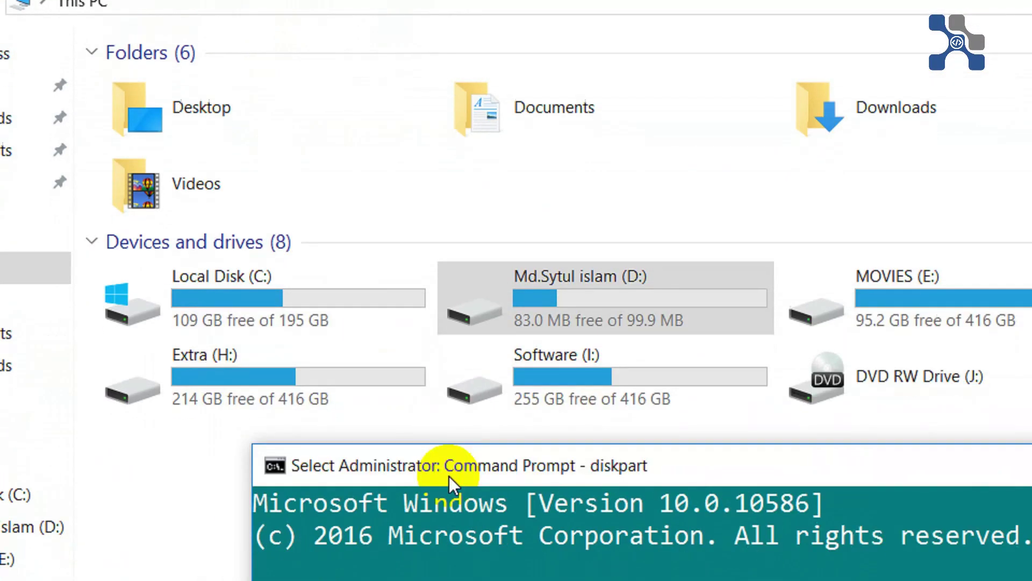
pyautogui.doubleClick(609, 276)
pyautogui.click(185, 89)
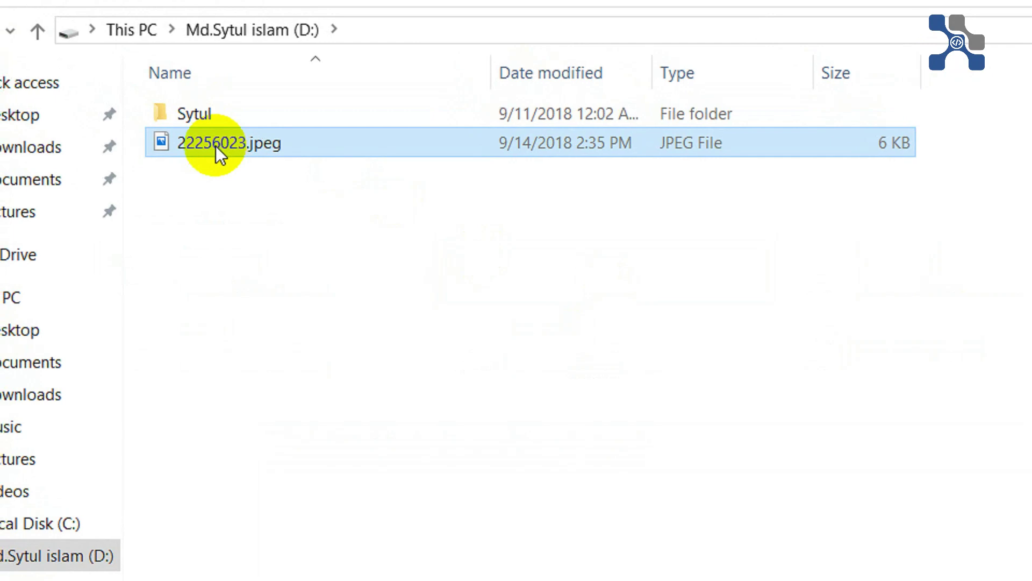
pyautogui.rightClick(217, 147)
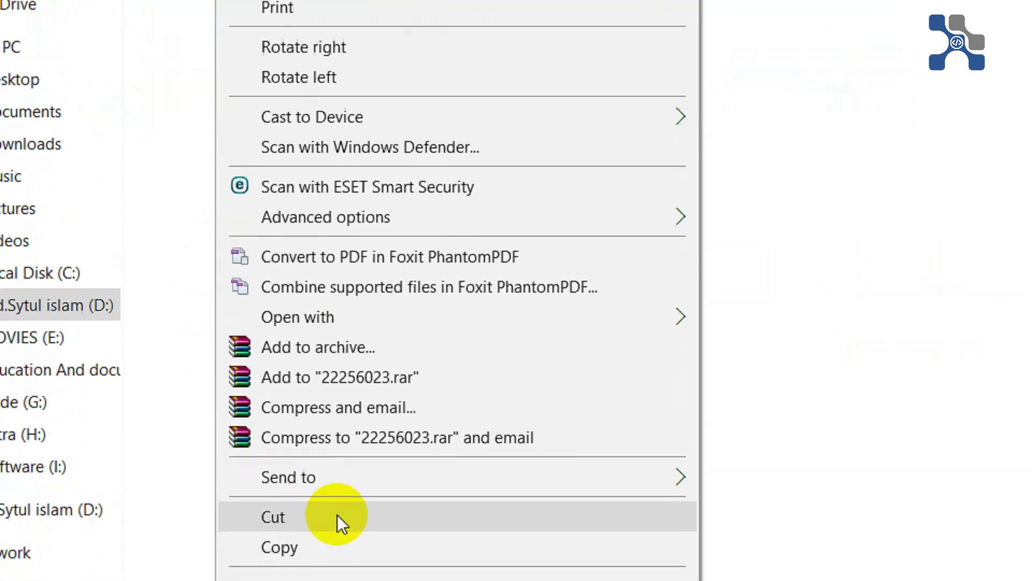
pyautogui.click(337, 521)
pyautogui.click(1027, 572)
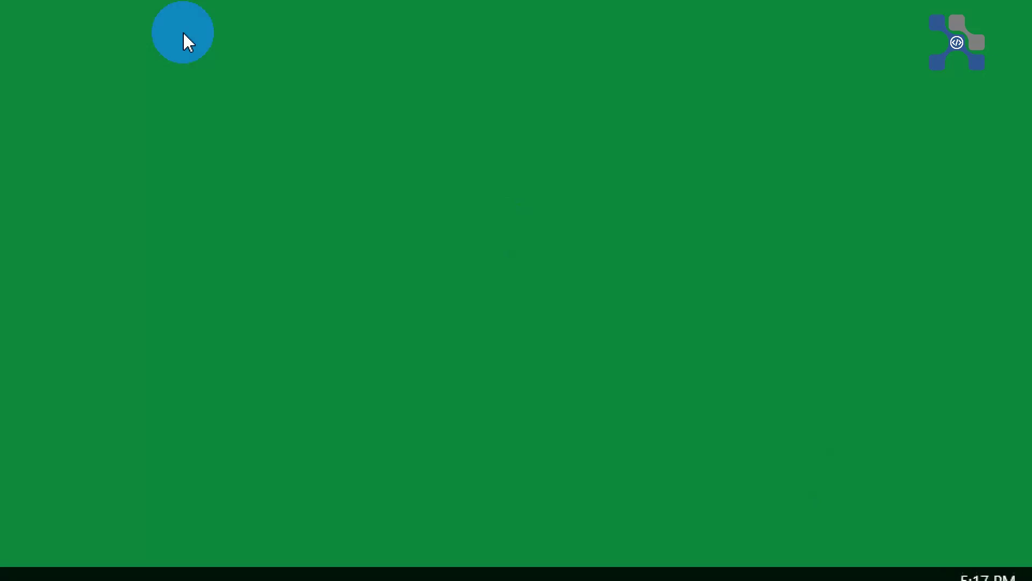
pyautogui.rightClick(122, 88)
pyautogui.click(201, 216)
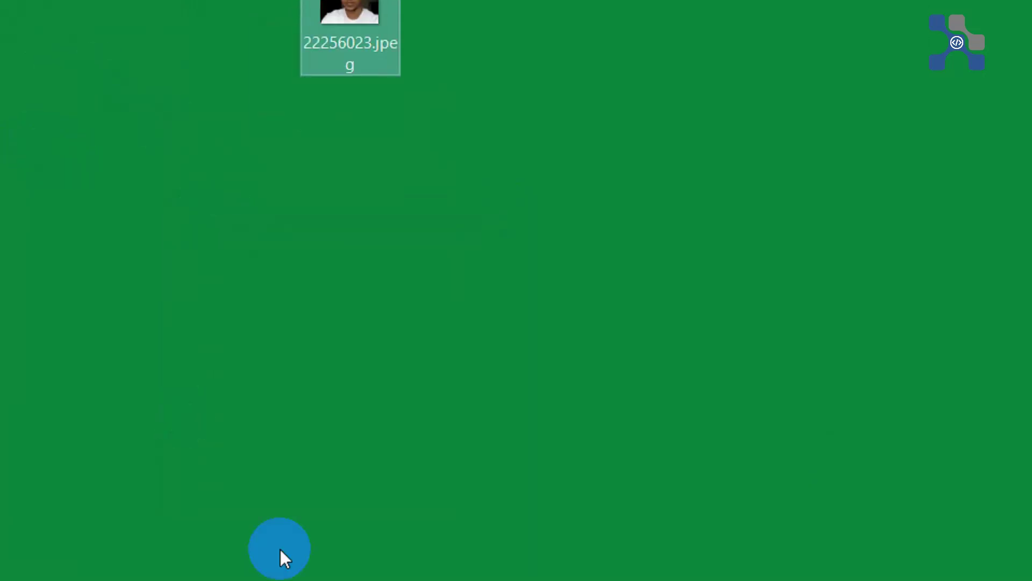
# - Return to This PC in File Explorer, recheck the D: drive's capacity, and switch back to the Command Prompt
pyautogui.click(279, 552)
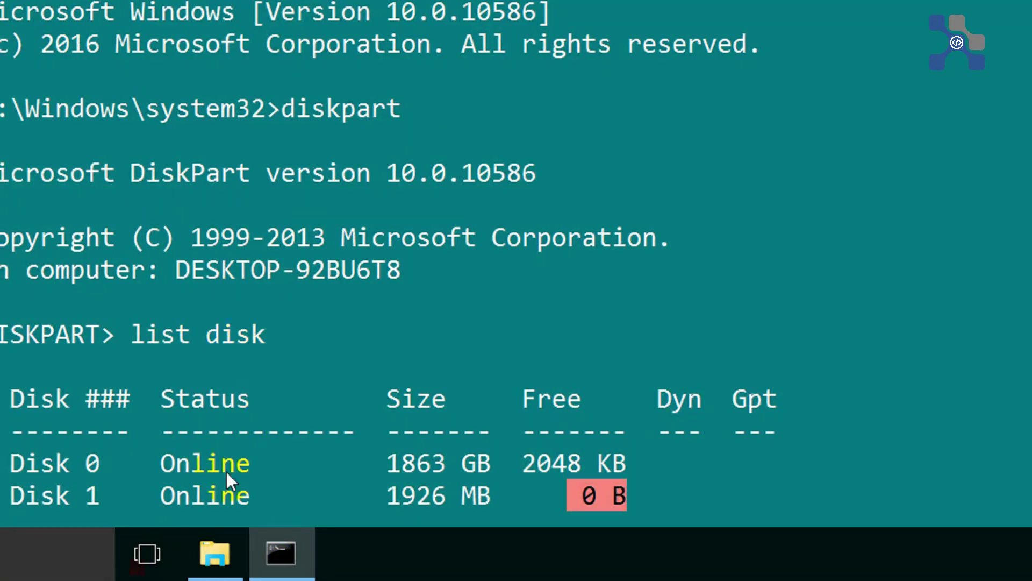
pyautogui.click(215, 553)
pyautogui.click(153, 63)
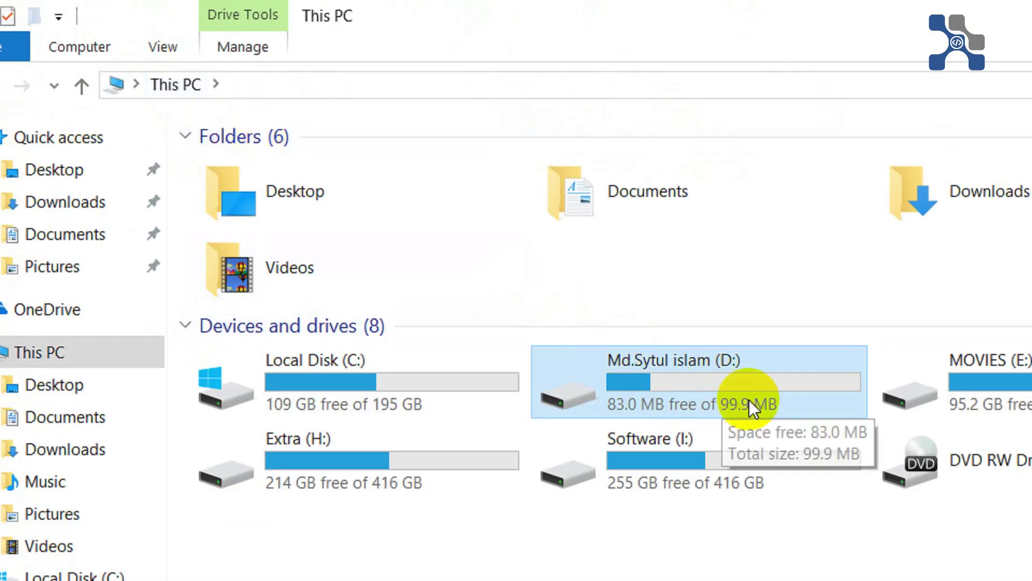
pyautogui.click(650, 556)
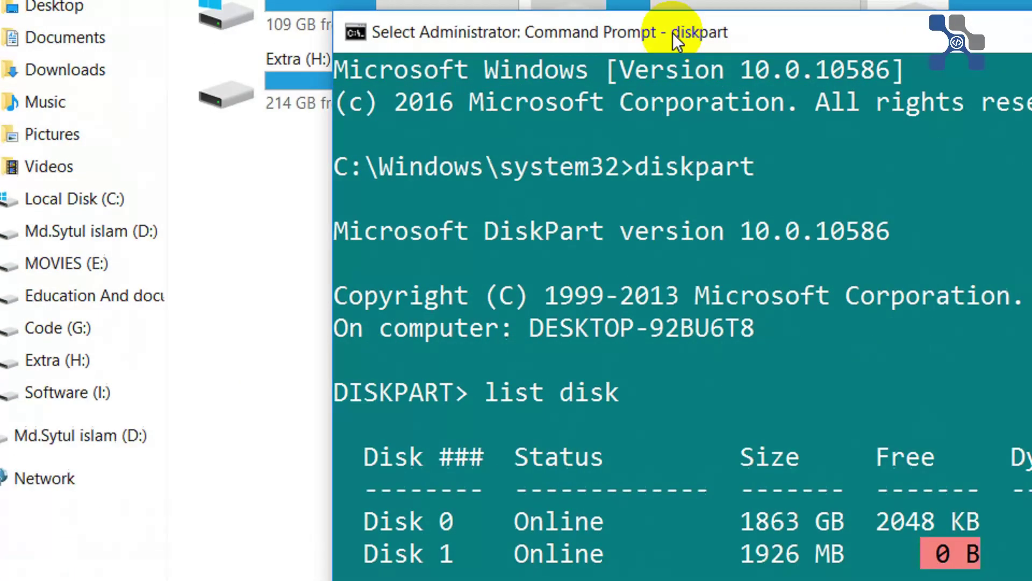
# - Select disk 1 in DiskPart
pyautogui.press('Escape')
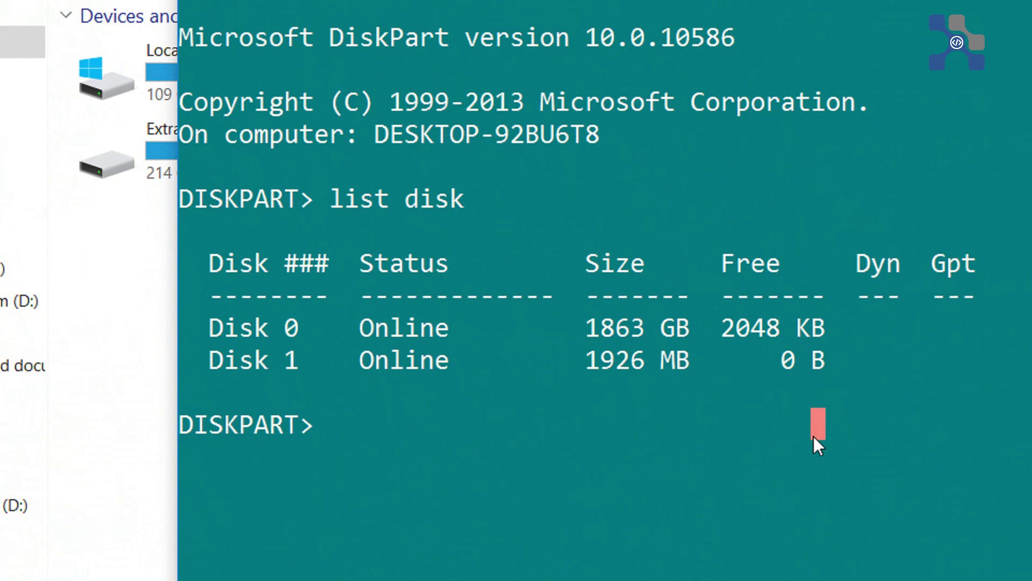
pyautogui.write('select k')
pyautogui.press('BackSpace')
pyautogui.write('disk')
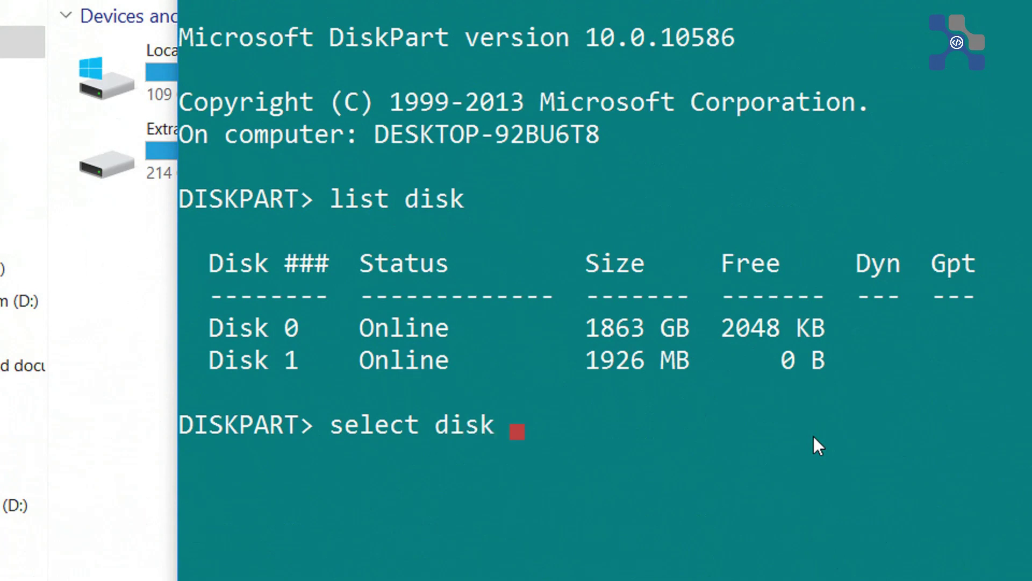
pyautogui.write(' 1')
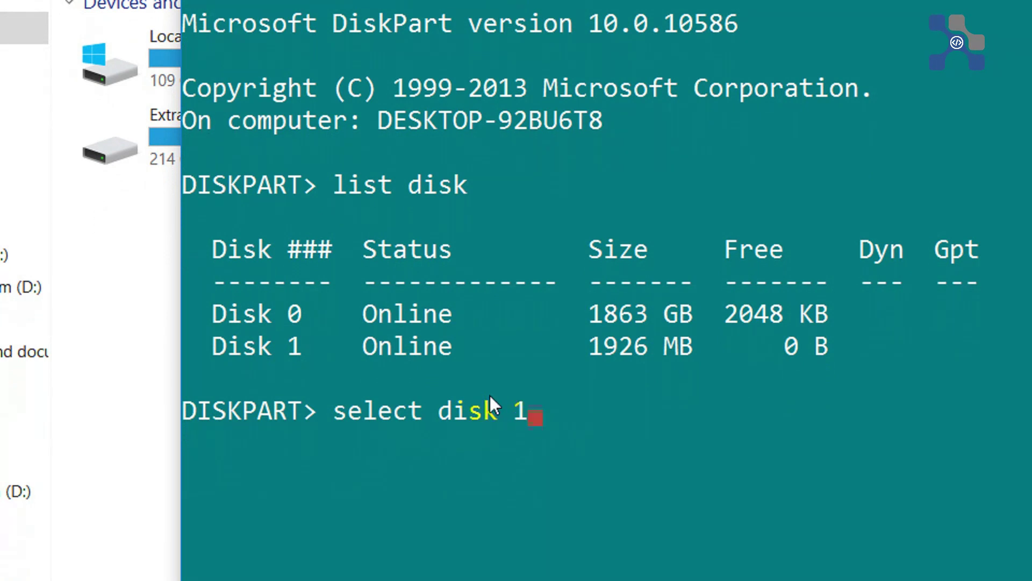
pyautogui.press('Return')
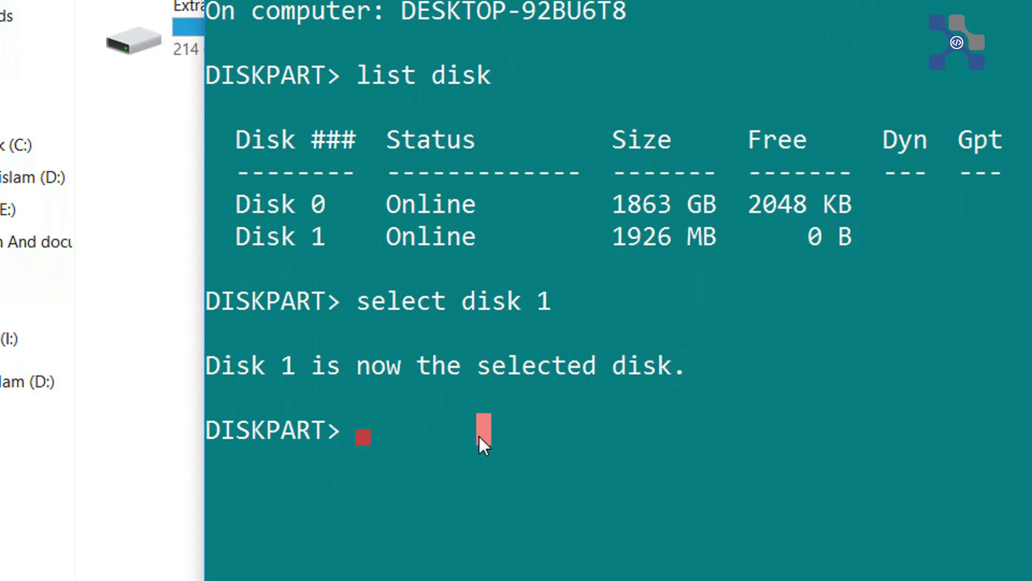
# - Run the clean command on the selected disk
pyautogui.write('clear')
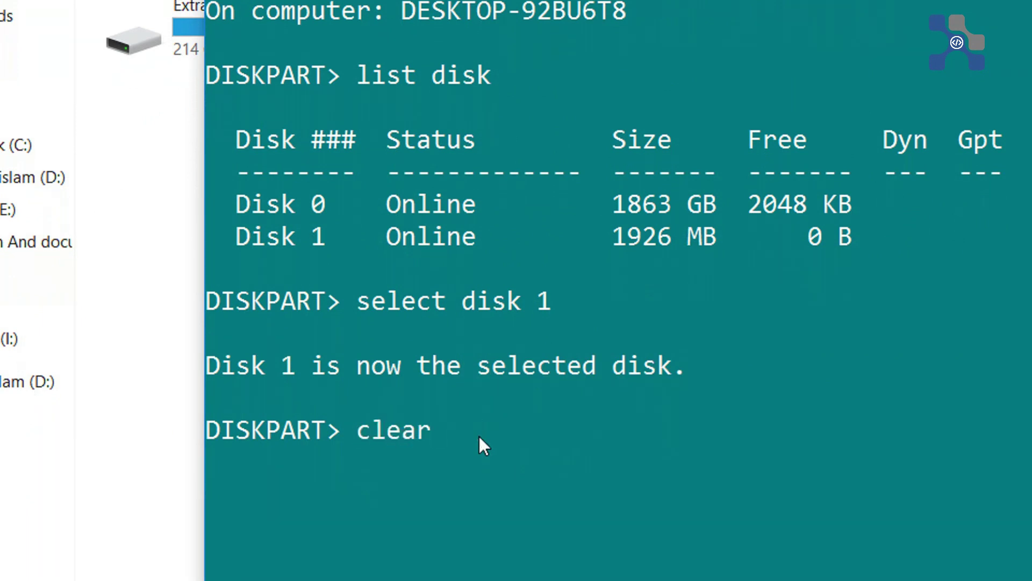
pyautogui.press('BackSpace')
pyautogui.write('n')
pyautogui.press('Return')
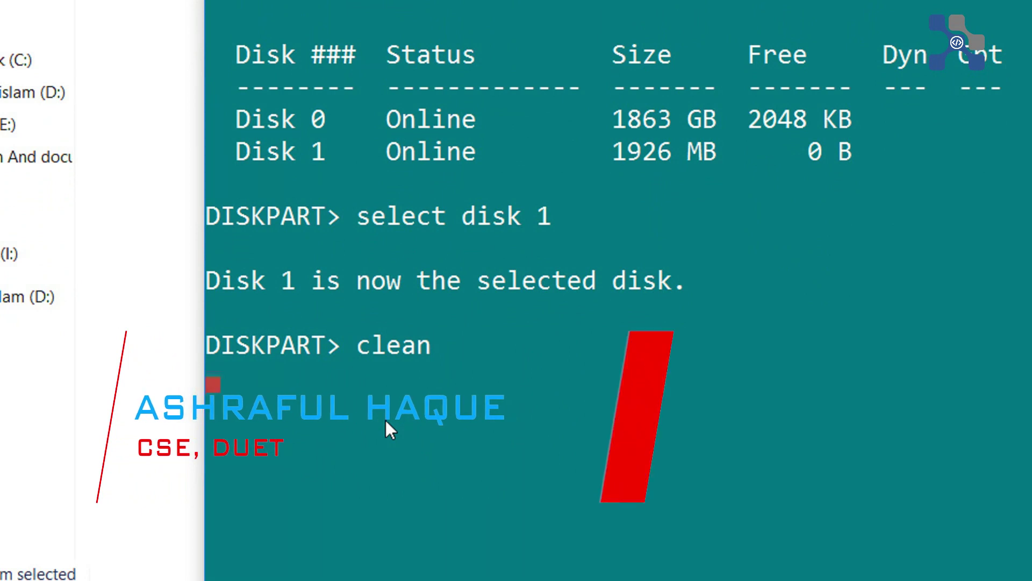
# - Reposition and shorten the Command Prompt window to reveal the D: drive in File Explorer, and resume the clean operation
pyautogui.moveTo(356, 352); pyautogui.dragTo(435, 347)
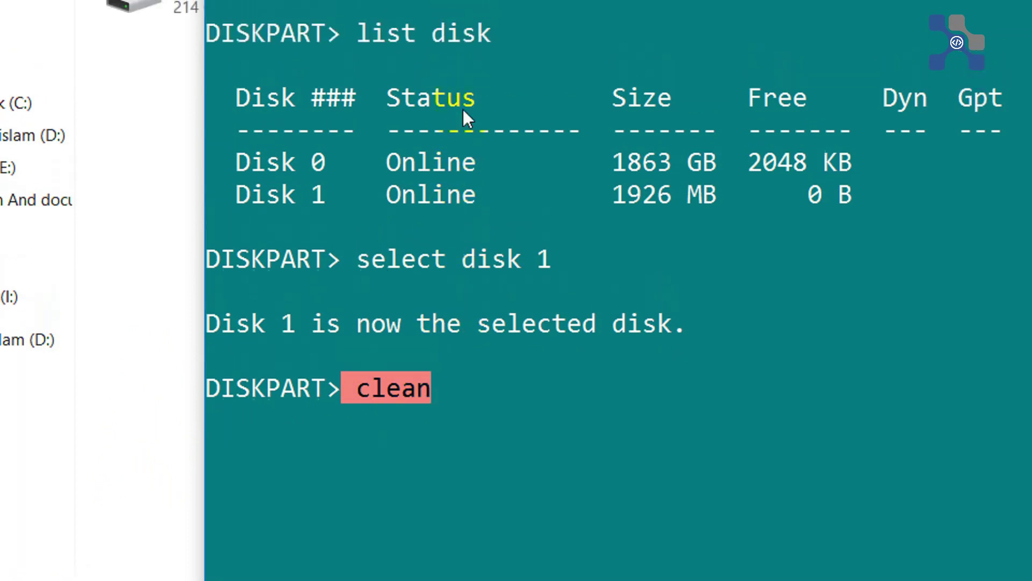
pyautogui.moveTo(503, 73); pyautogui.dragTo(666, 437)
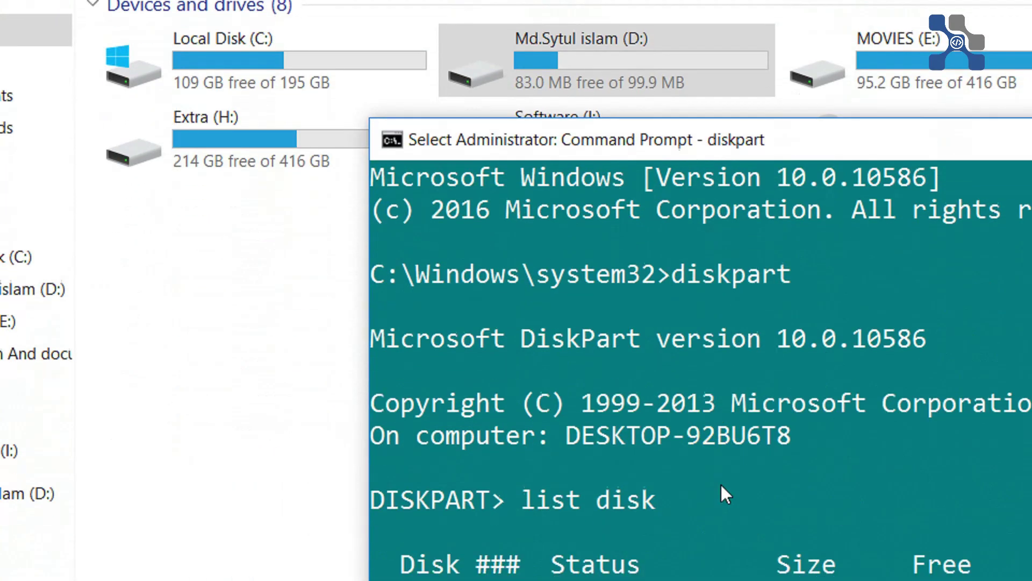
pyautogui.moveTo(518, 118); pyautogui.dragTo(583, 414)
pyautogui.moveTo(587, 444); pyautogui.dragTo(589, 213)
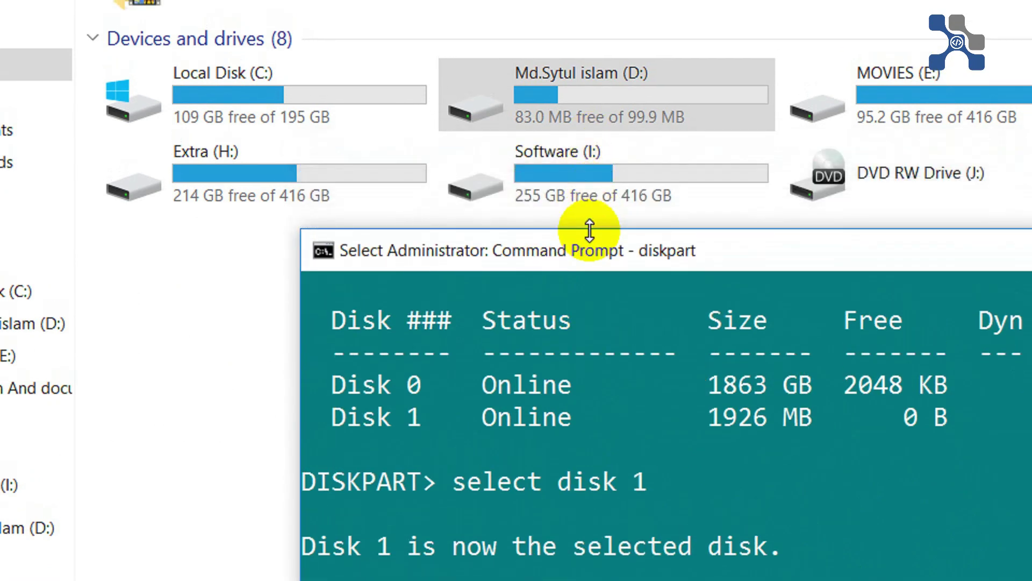
pyautogui.moveTo(582, 257); pyautogui.dragTo(566, 177)
pyautogui.press('Return')
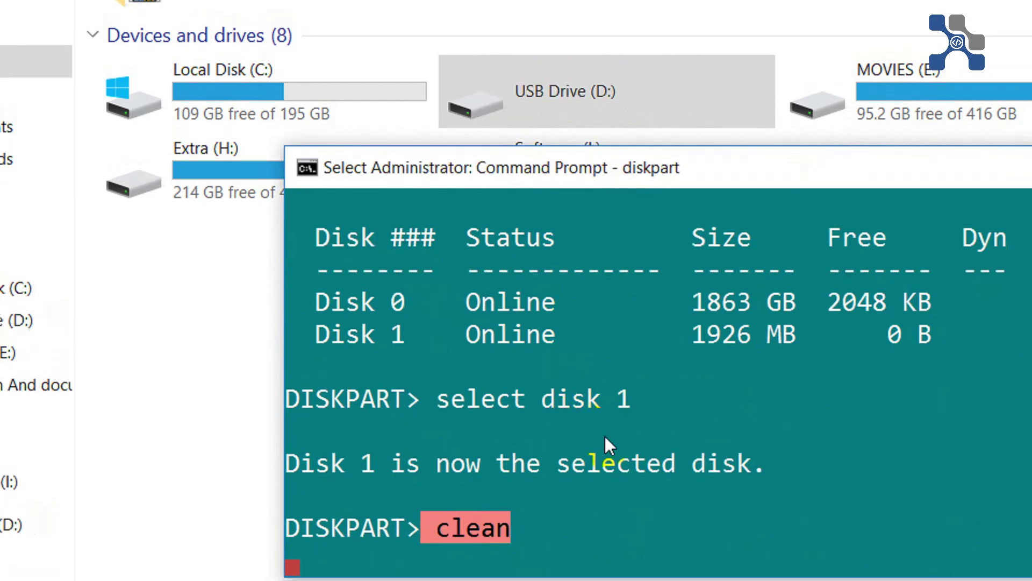
# - Check the D: drive in File Explorer and let the clean operation finish in the Command Prompt
pyautogui.click(564, 81)
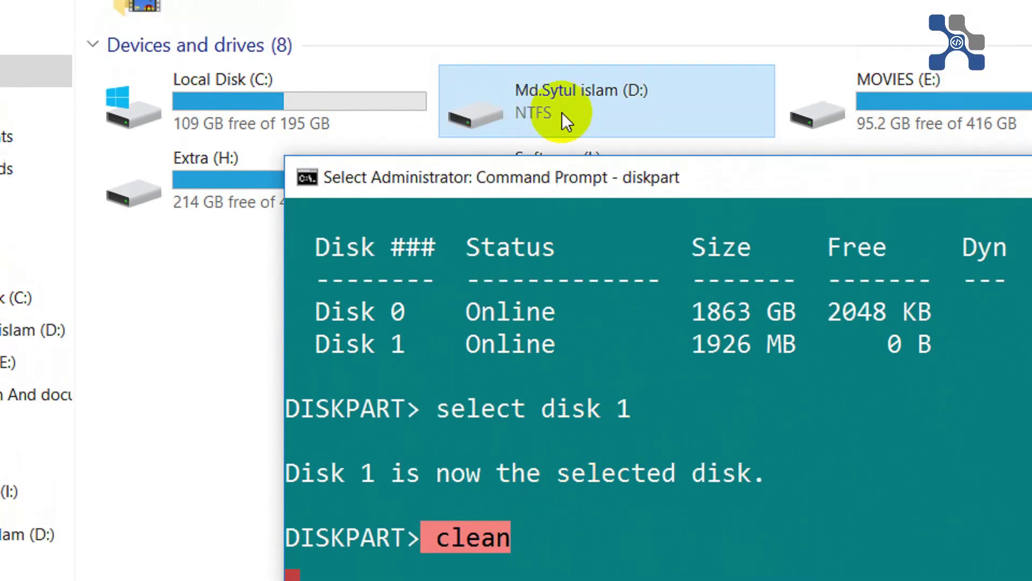
pyautogui.click(576, 338)
pyautogui.click(564, 536)
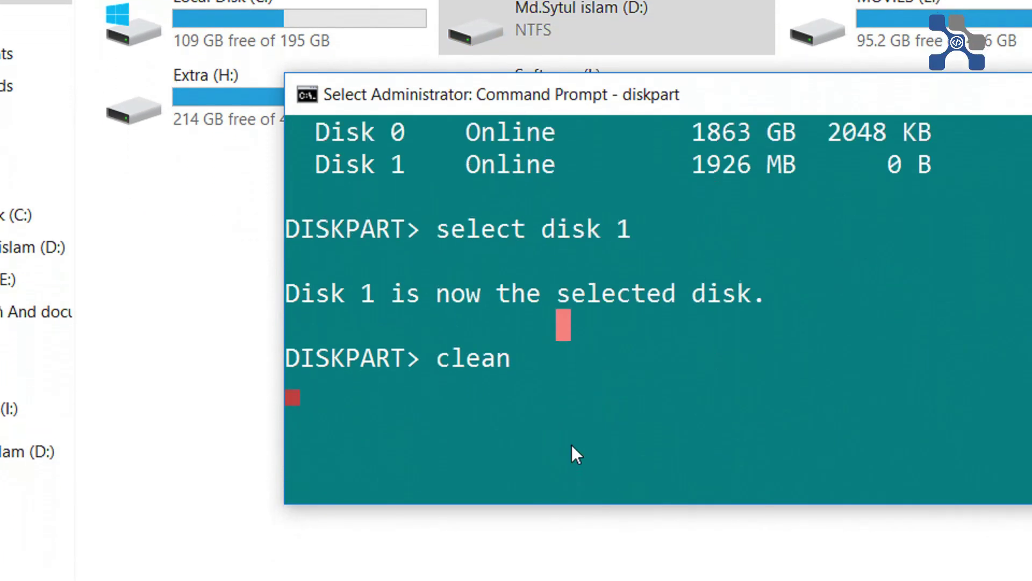
pyautogui.scroll(1, 572, 445)
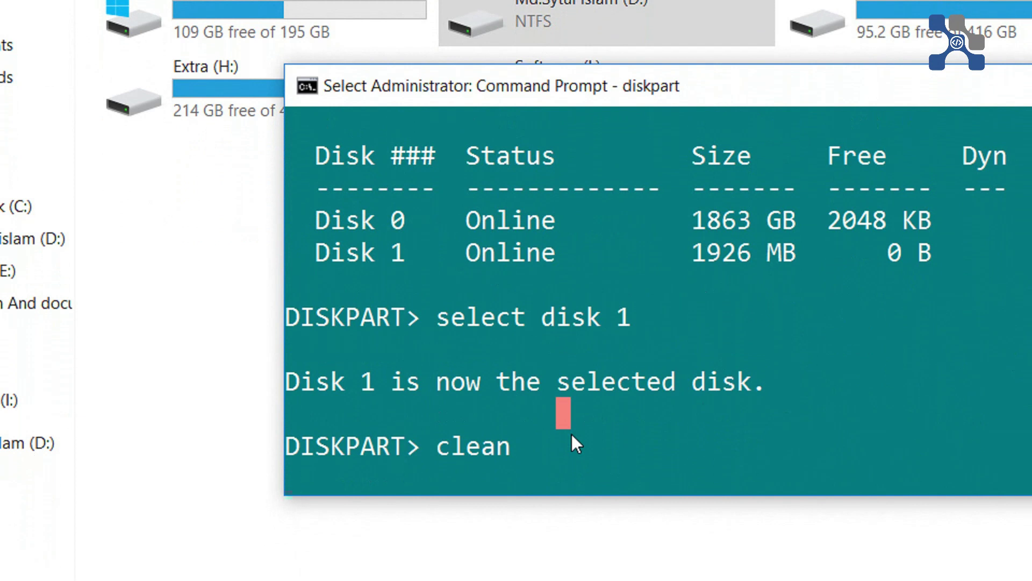
pyautogui.scroll(-1, 572, 434)
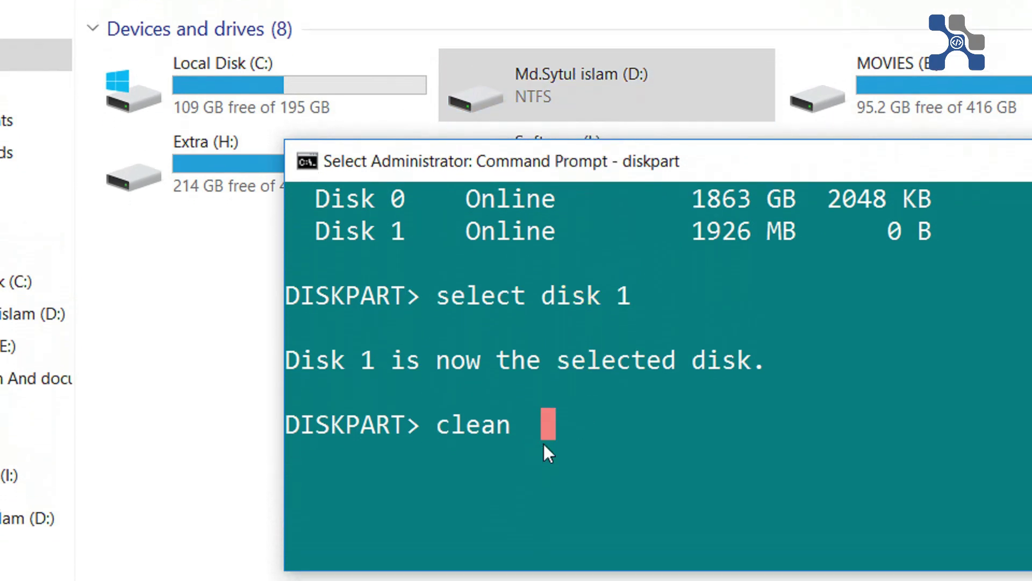
pyautogui.press('Return')
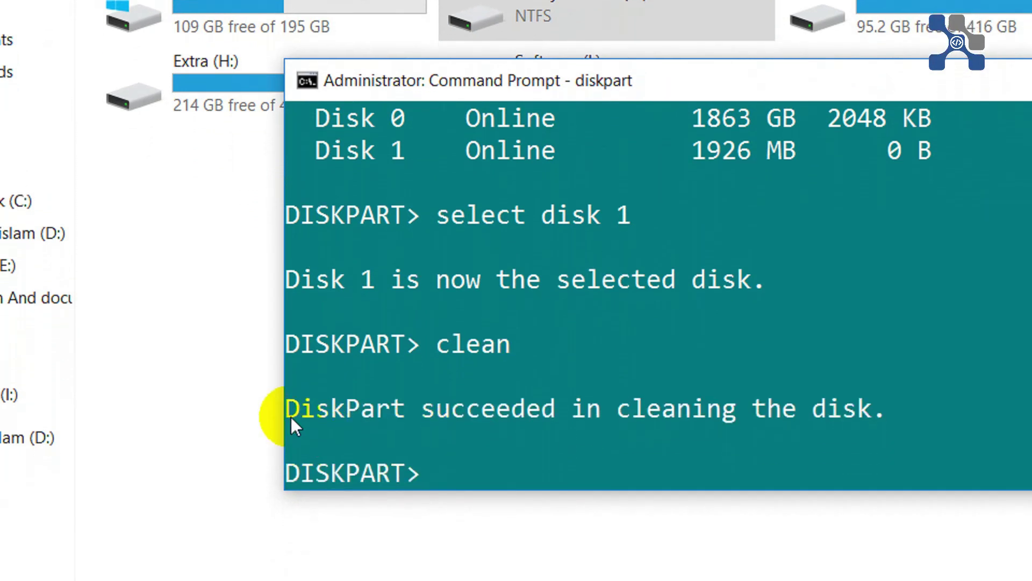
# - Review the result message of the clean operation and close the Command Prompt window
pyautogui.moveTo(292, 417); pyautogui.dragTo(372, 421)
pyautogui.moveTo(651, 404); pyautogui.dragTo(880, 421)
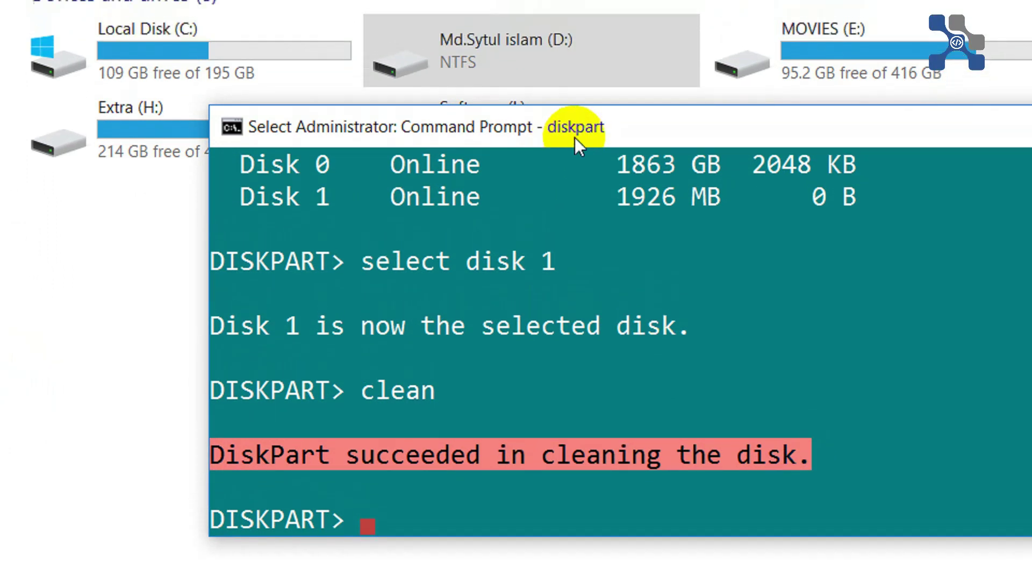
pyautogui.moveTo(573, 144); pyautogui.dragTo(0, 198)
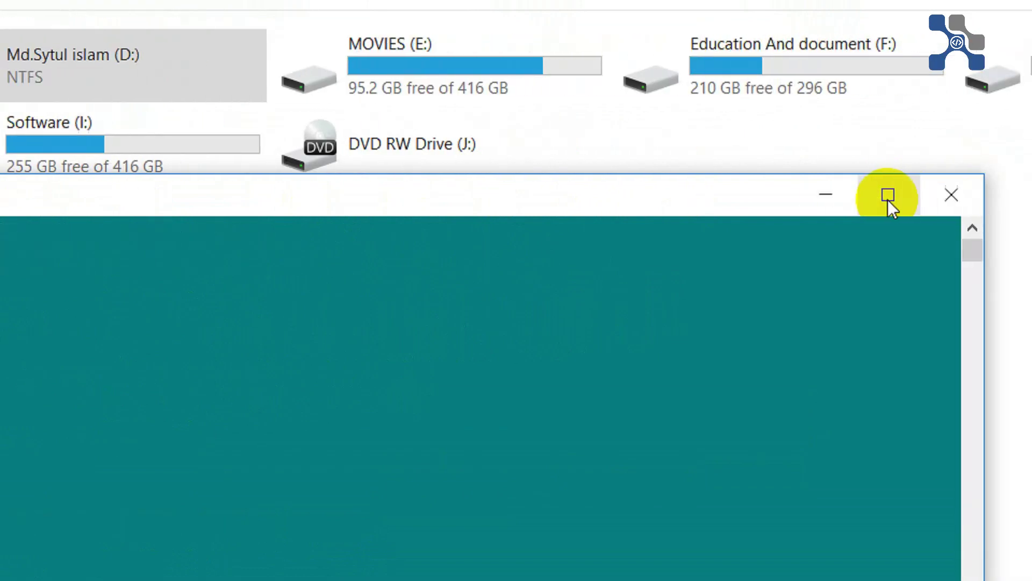
pyautogui.click(880, 196)
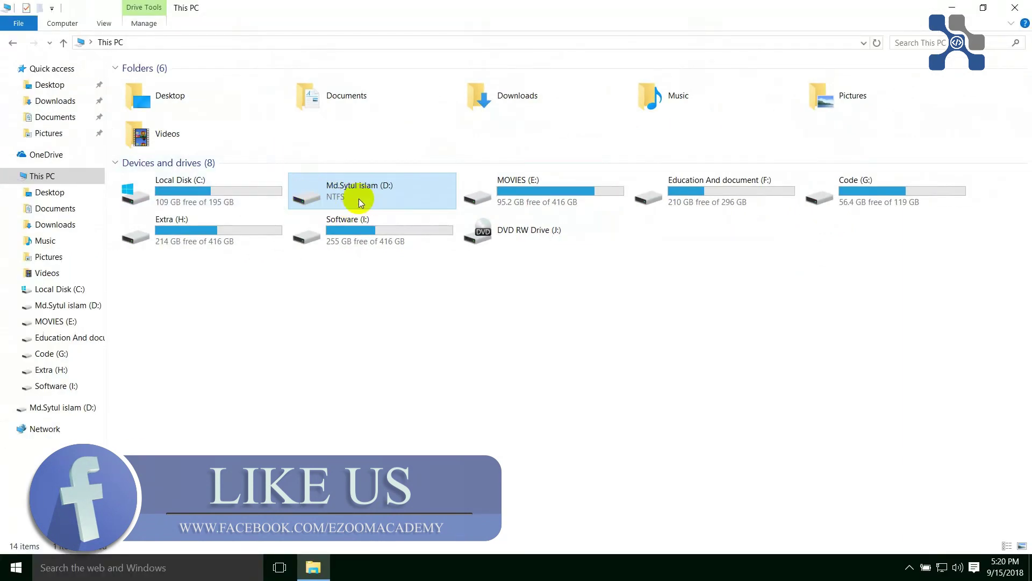
# - Try to open the D: drive from This PC without formatting it
pyautogui.moveTo(359, 198)
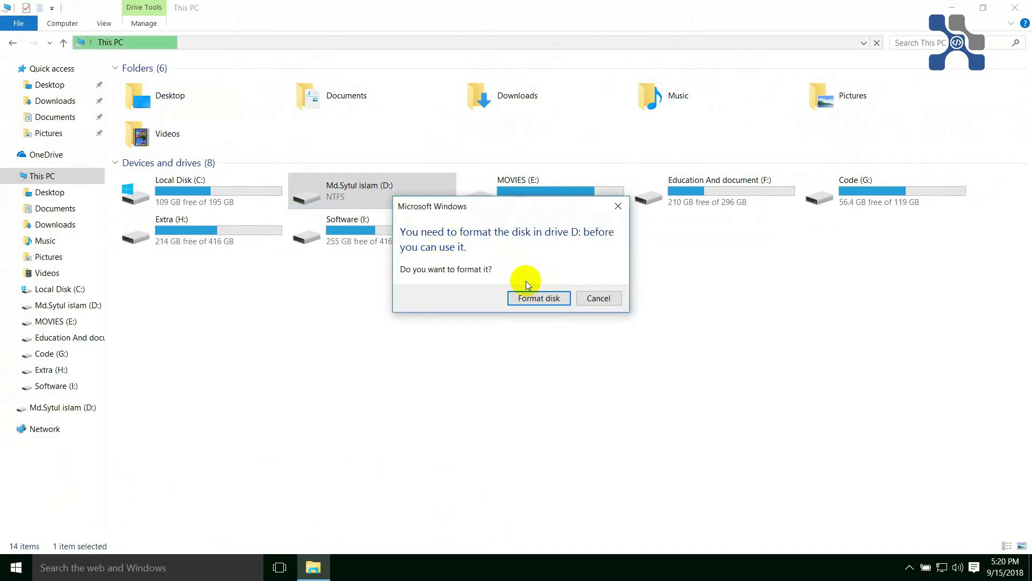
pyautogui.click(617, 210)
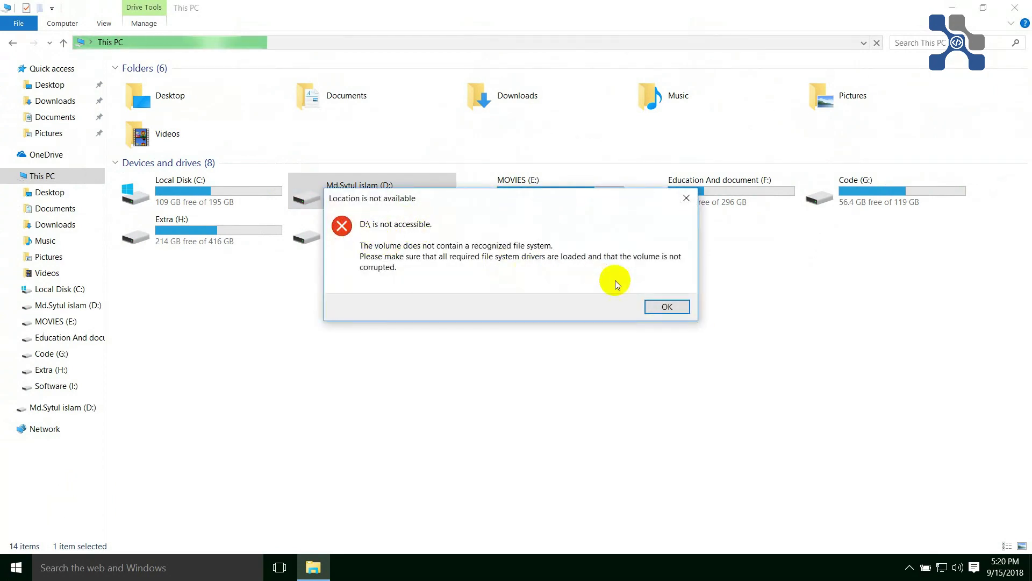
pyautogui.click(667, 307)
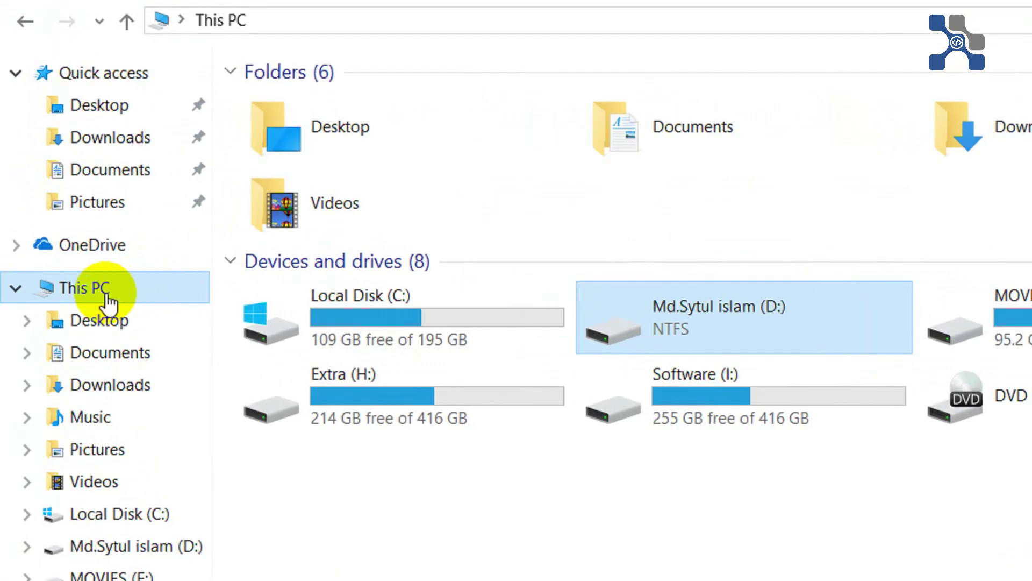
# - Open Computer Management for this PC, move its window aside and show Disk Management
pyautogui.rightClick(114, 290)
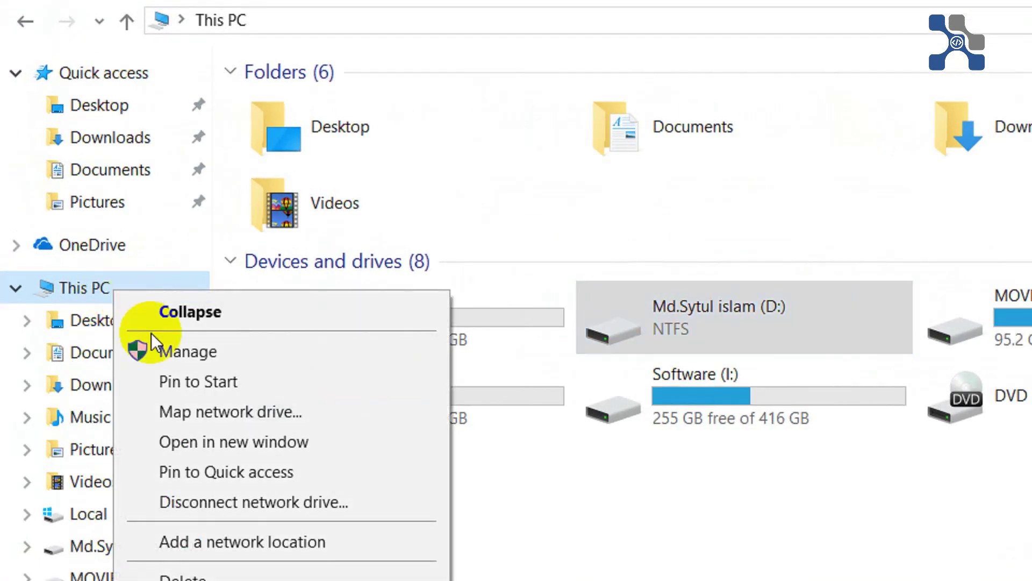
pyautogui.click(157, 352)
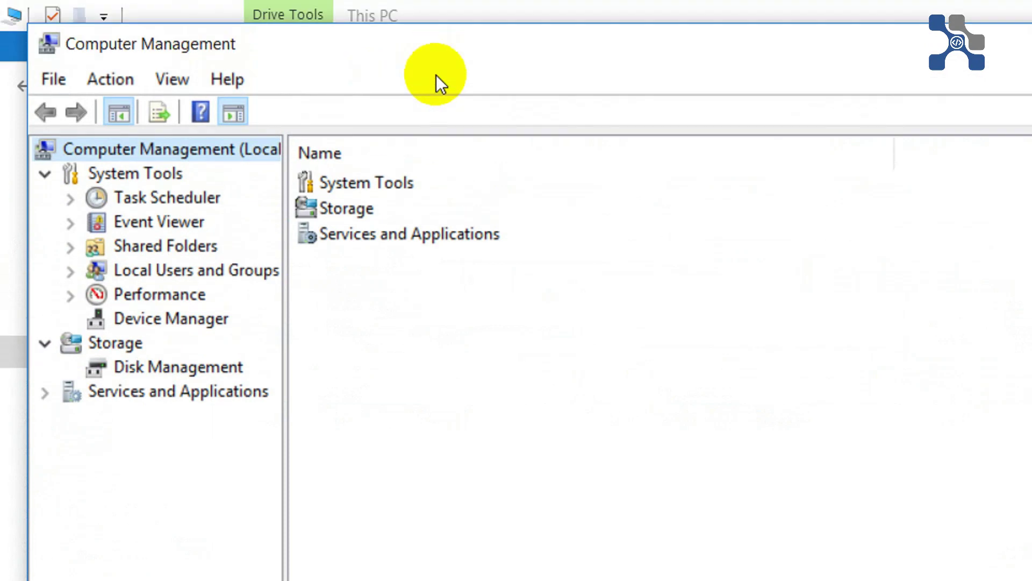
pyautogui.moveTo(439, 58); pyautogui.dragTo(923, 155)
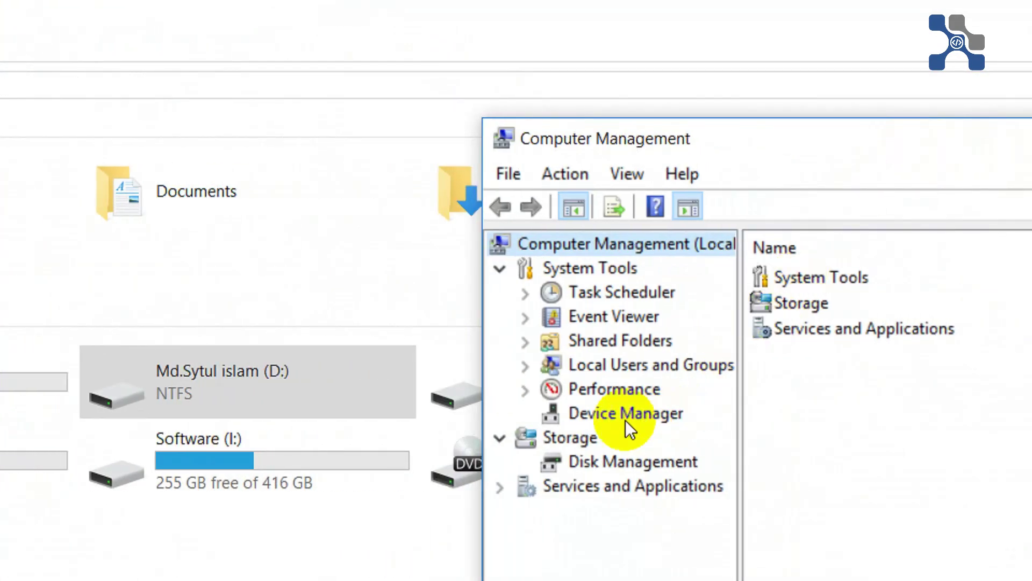
pyautogui.click(624, 419)
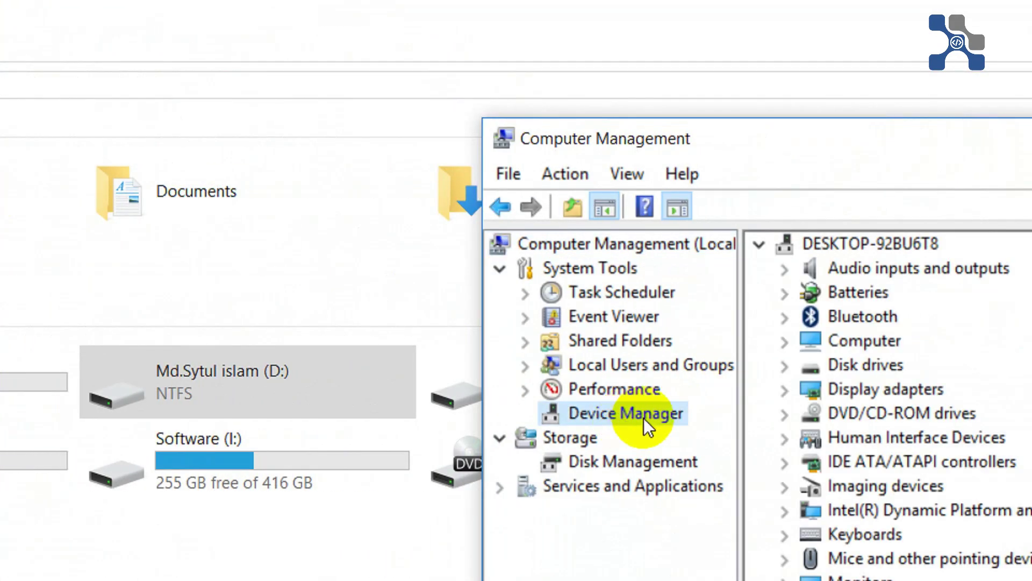
pyautogui.click(615, 462)
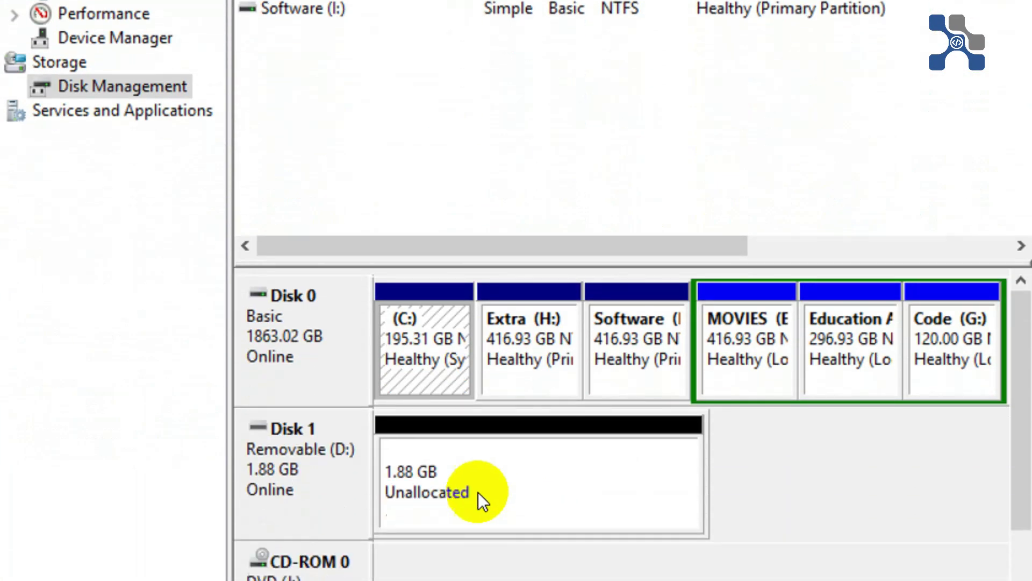
# - Start a new simple volume on the unallocated space of Disk 1 and proceed to the volume size settings
pyautogui.click(478, 492)
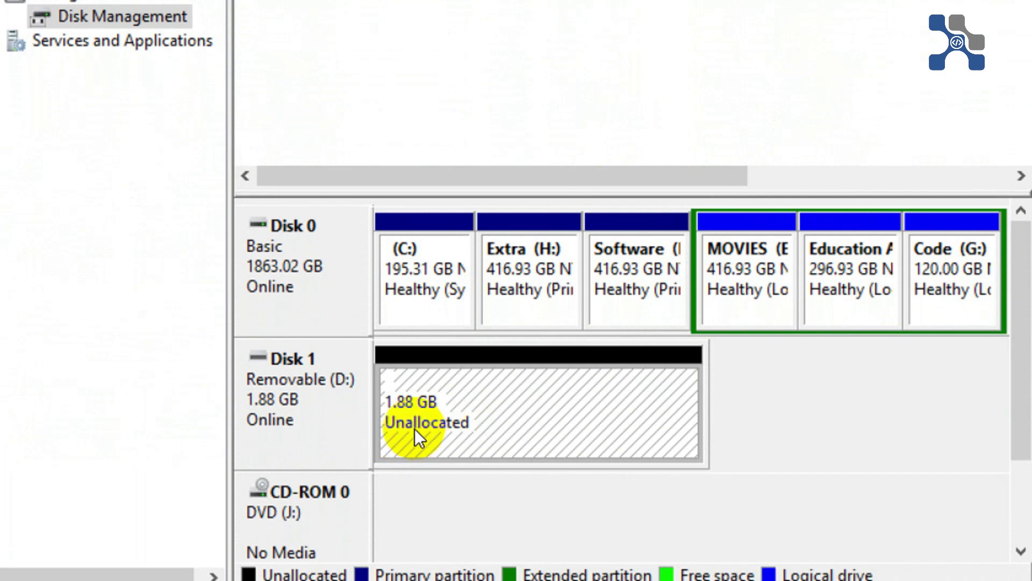
pyautogui.rightClick(440, 428)
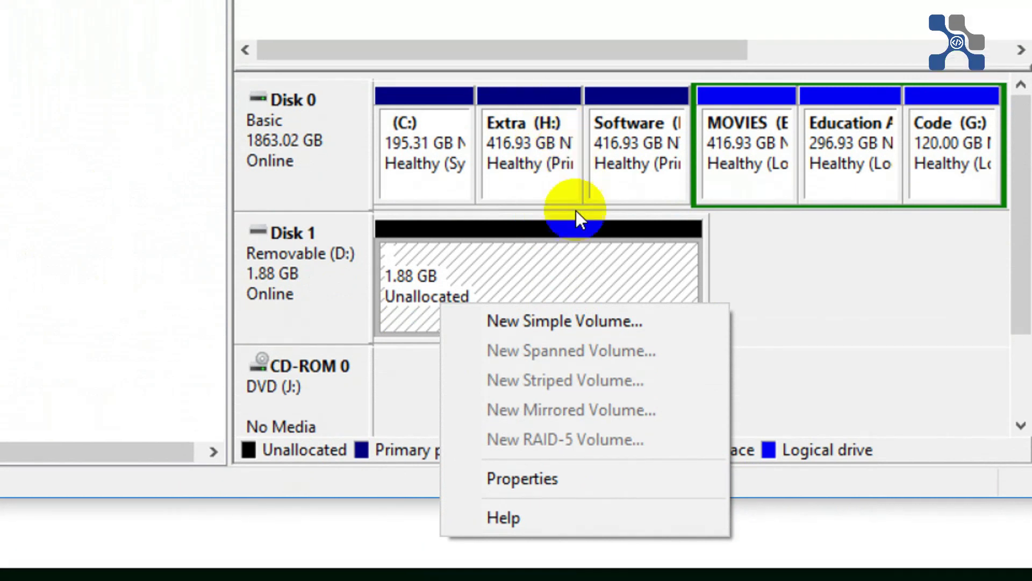
pyautogui.click(570, 317)
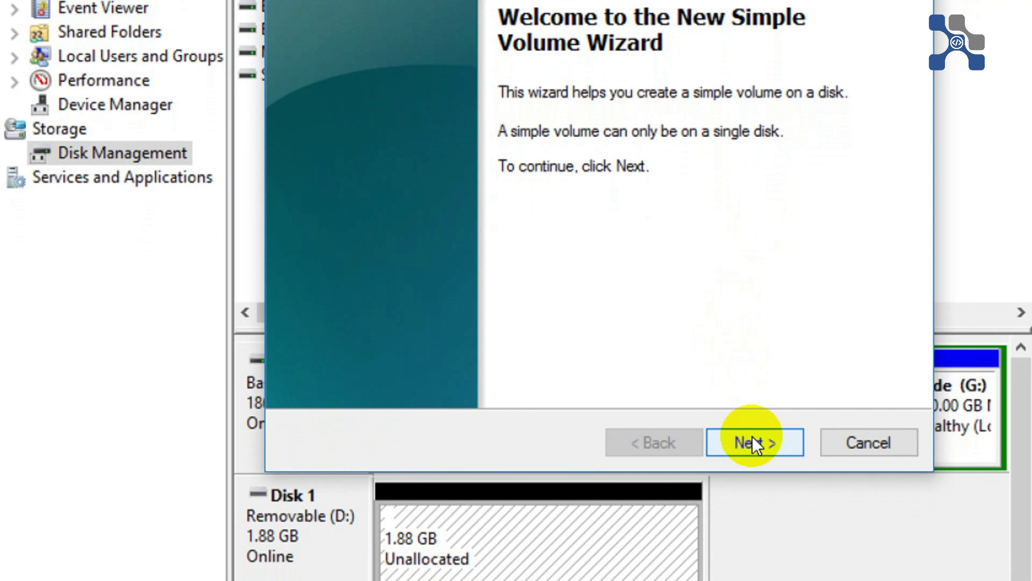
pyautogui.click(752, 437)
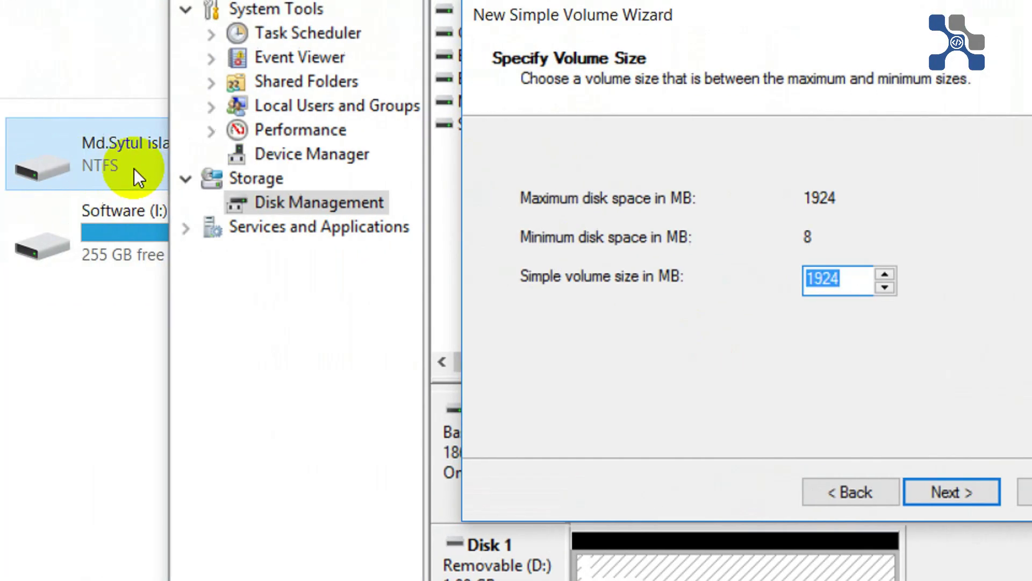
# - Check the D: drive in File Explorer, then accept a volume size of 1924 MB and drive letter K in the wizard
pyautogui.click(88, 166)
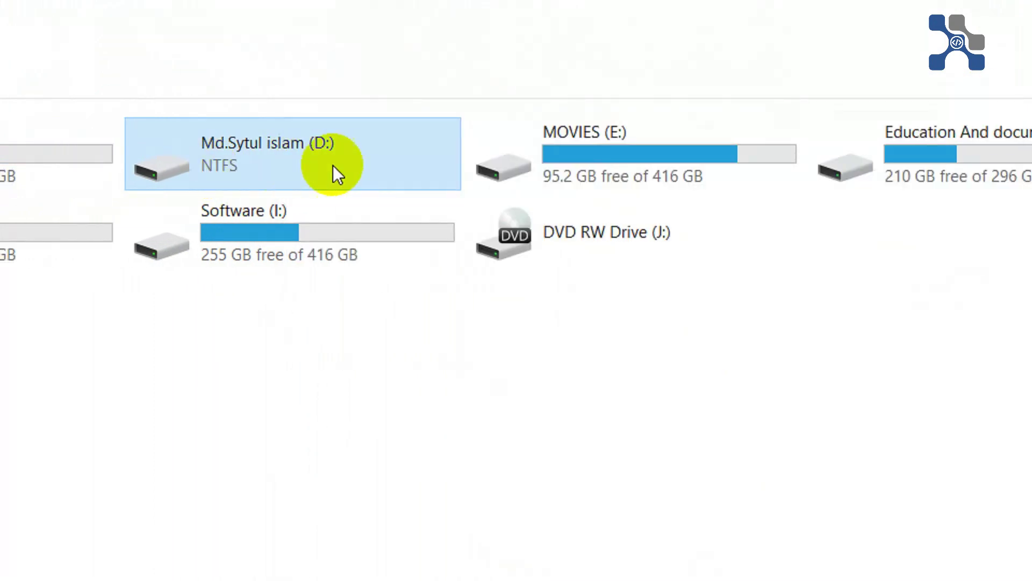
pyautogui.click(270, 555)
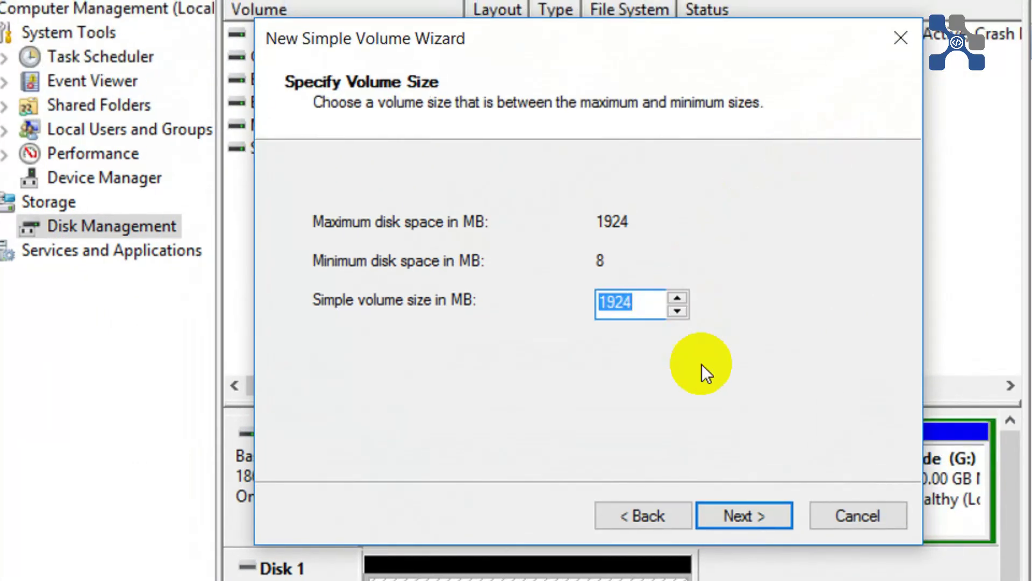
pyautogui.click(743, 507)
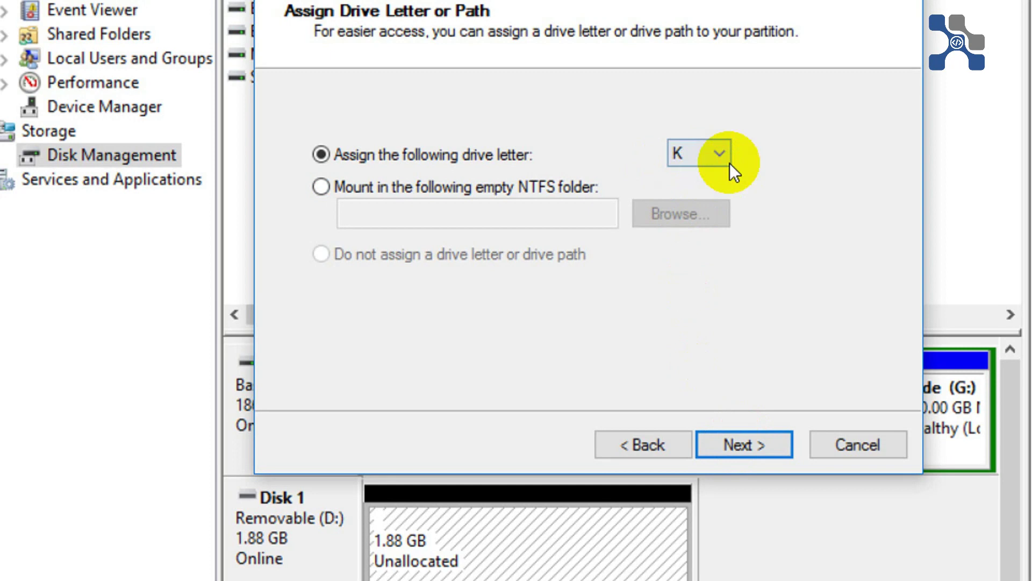
pyautogui.click(750, 444)
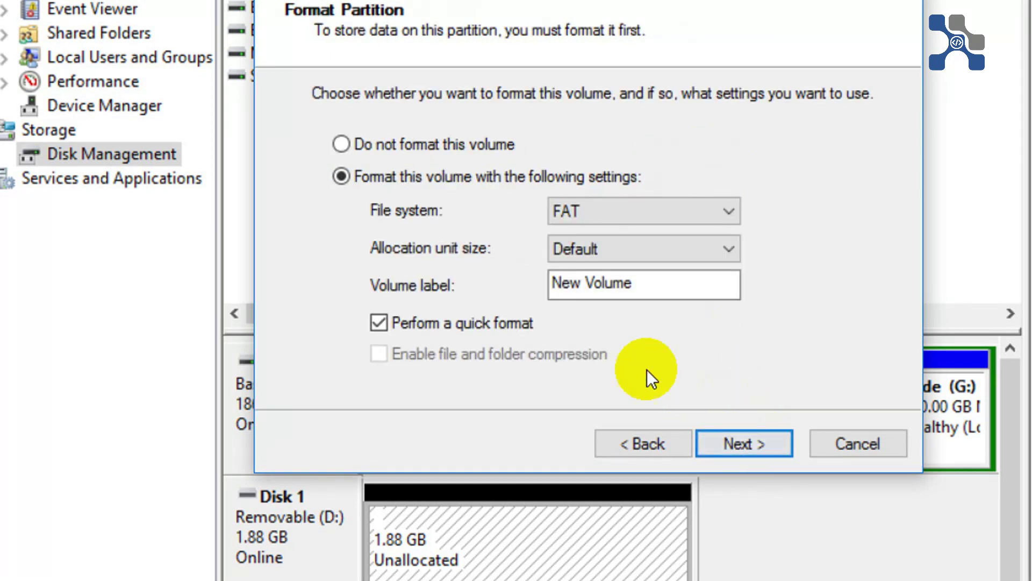
# - Create the volume with the FAT file system, default allocation unit size, label New Volume and quick format
pyautogui.click(606, 215)
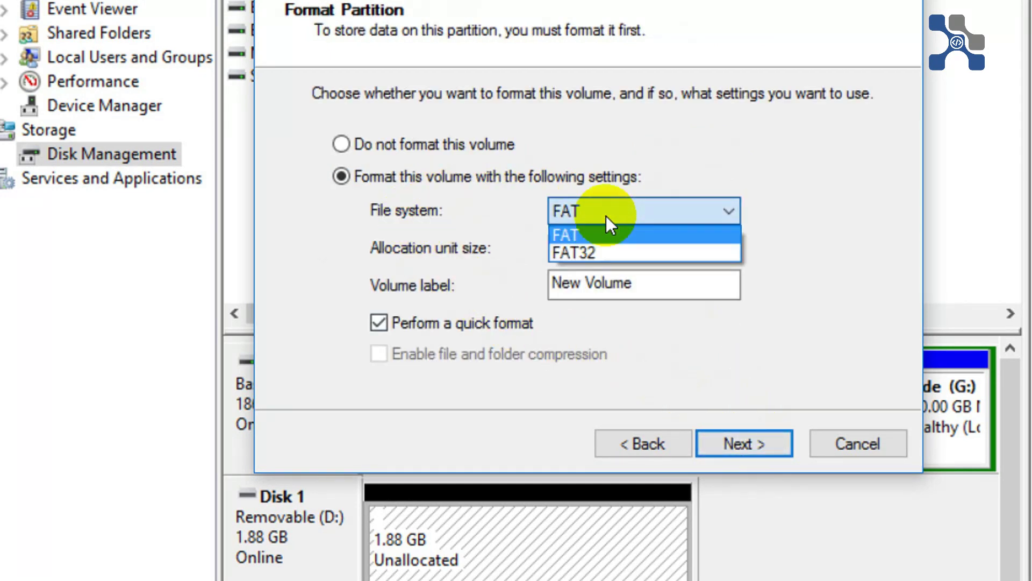
pyautogui.click(603, 235)
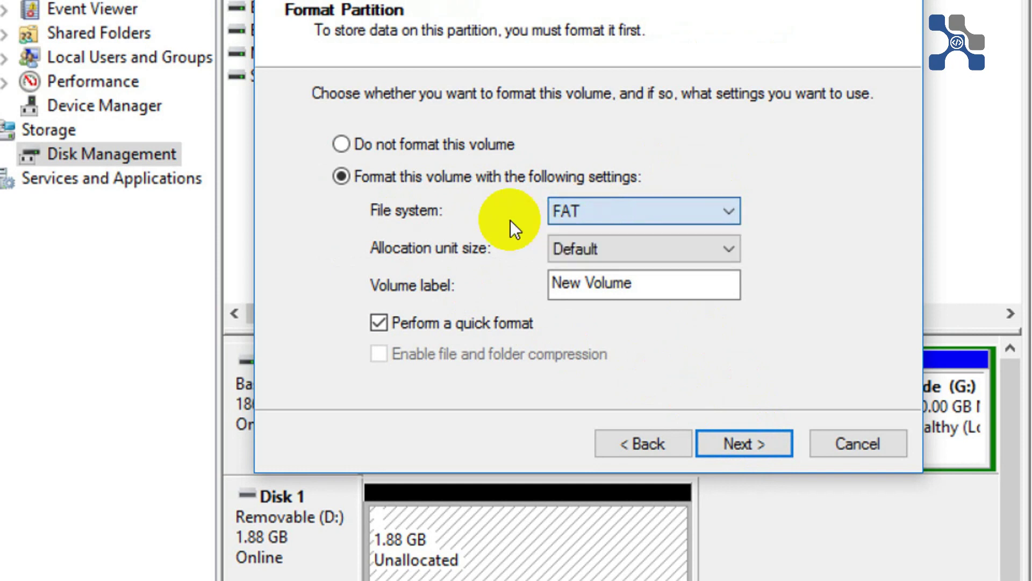
pyautogui.click(592, 250)
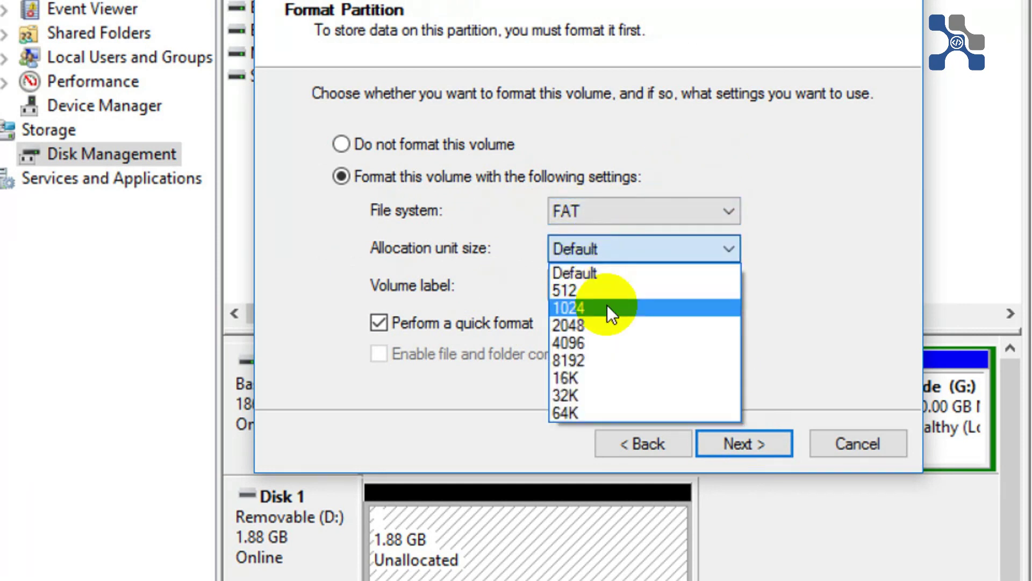
pyautogui.click(495, 282)
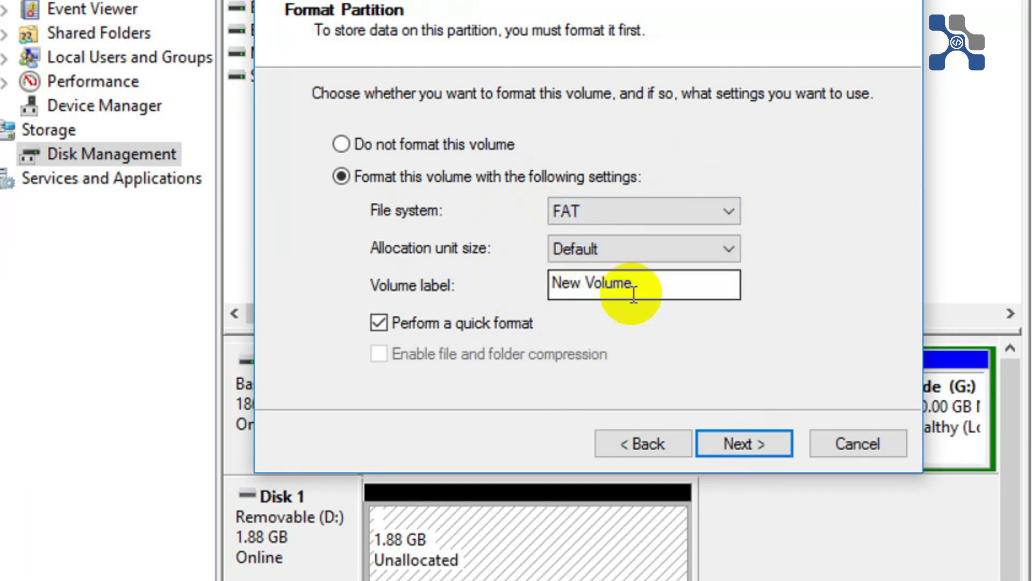
pyautogui.moveTo(650, 293); pyautogui.dragTo(562, 288)
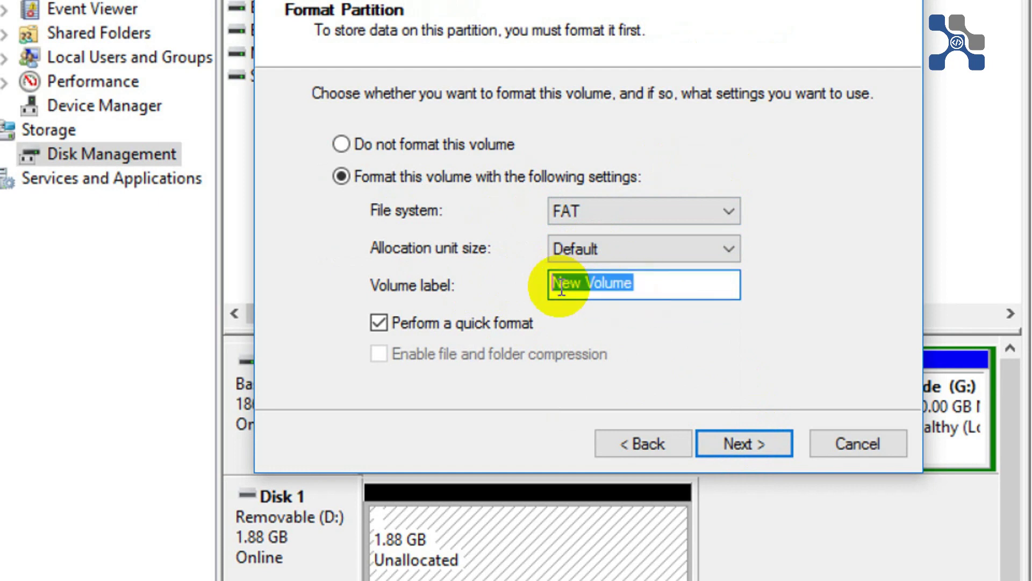
pyautogui.click(580, 220)
pyautogui.click(581, 221)
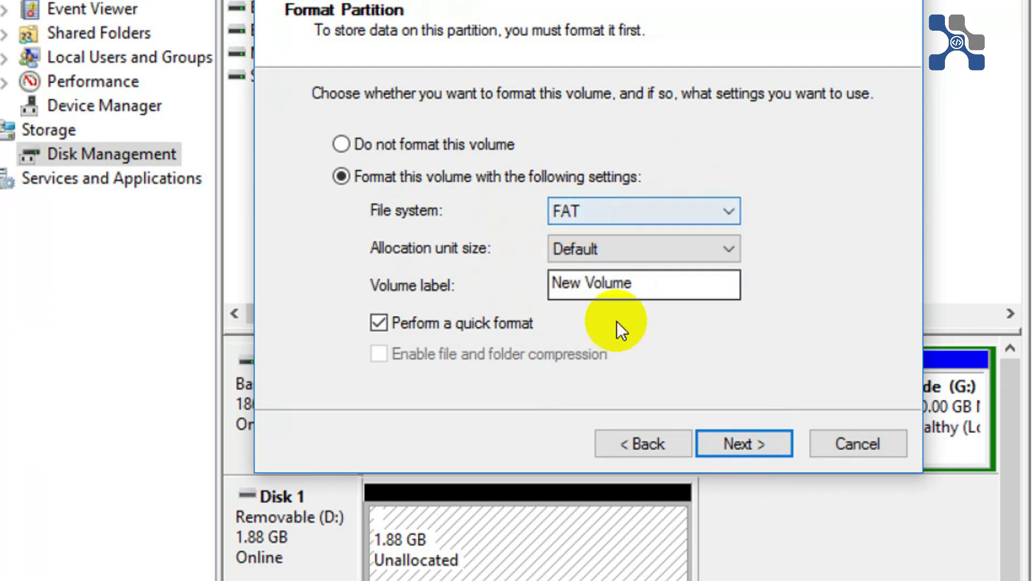
pyautogui.click(744, 447)
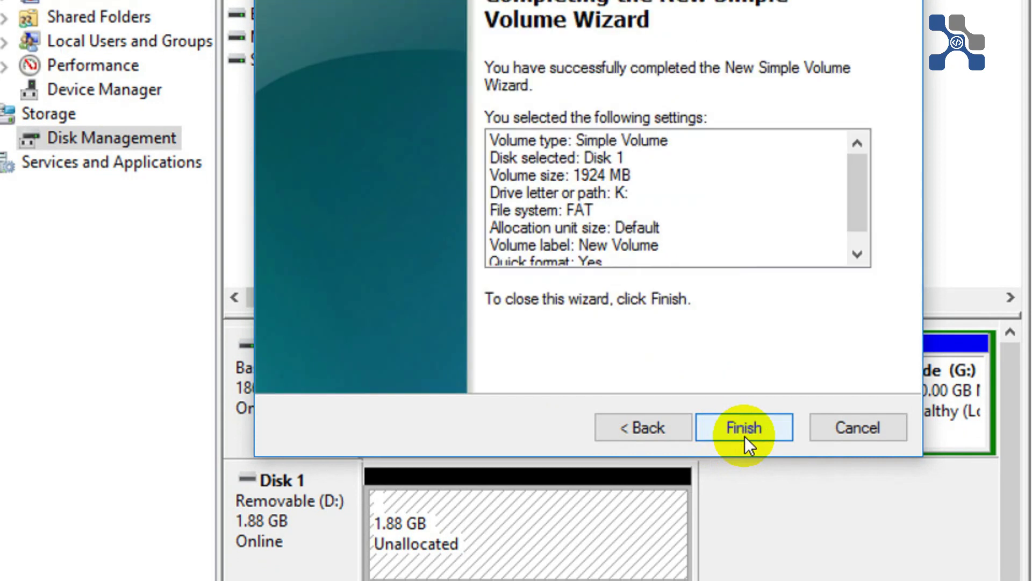
pyautogui.click(746, 445)
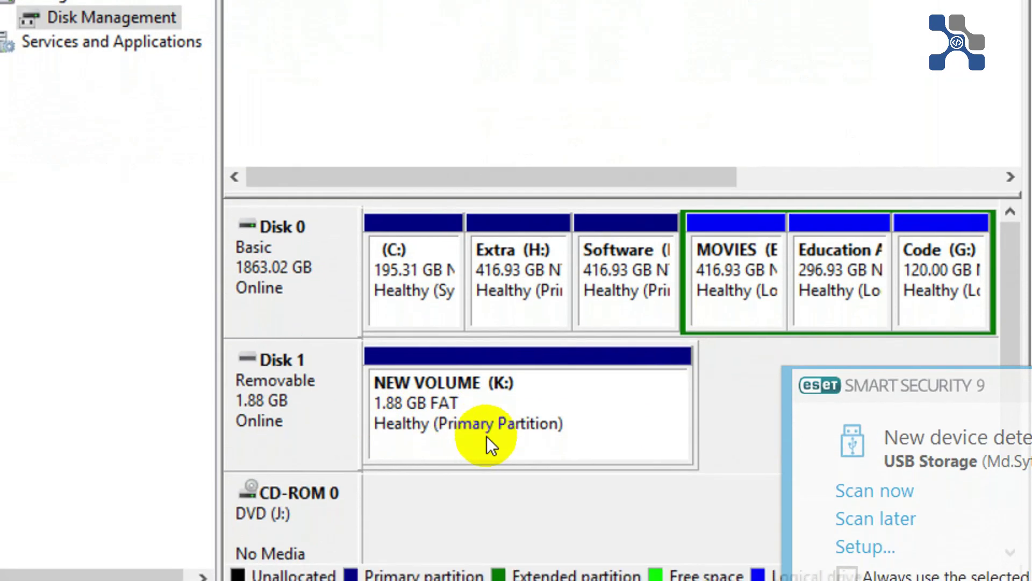
# - Open the new K: drive in File Explorer and examine its capacity in the drive properties
pyautogui.click(50, 296)
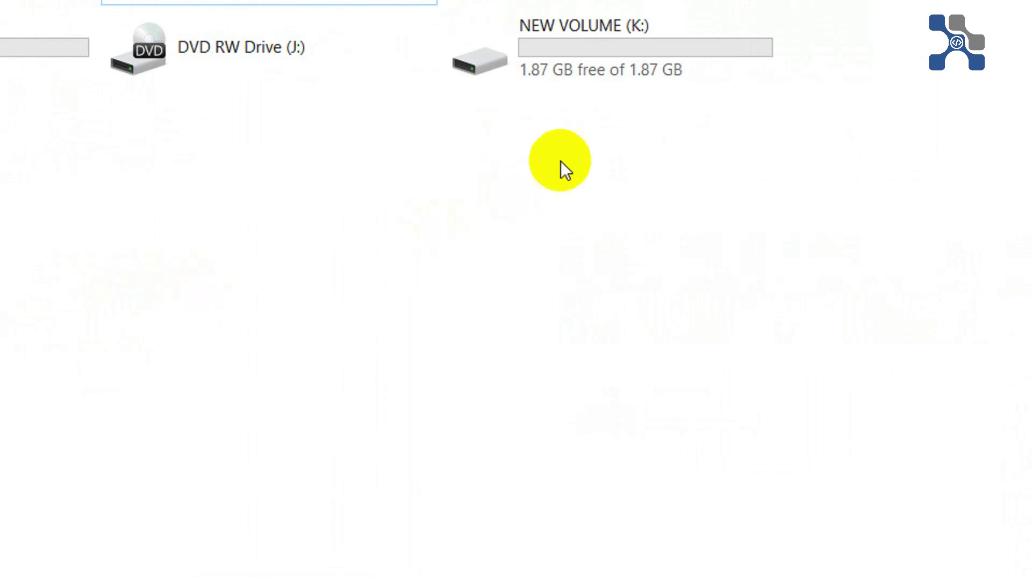
pyautogui.click(645, 69)
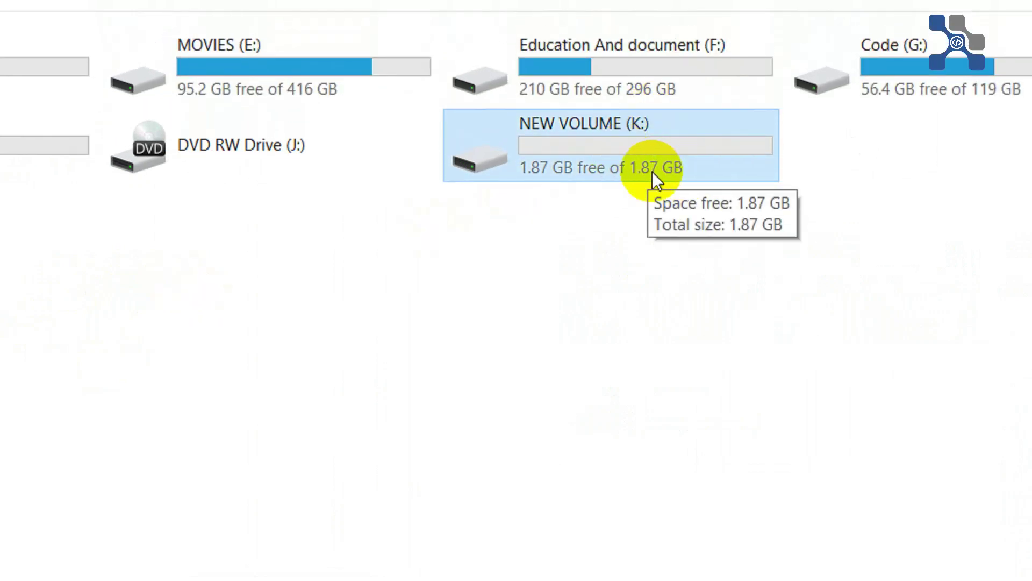
pyautogui.doubleClick(651, 171)
pyautogui.rightClick(399, 141)
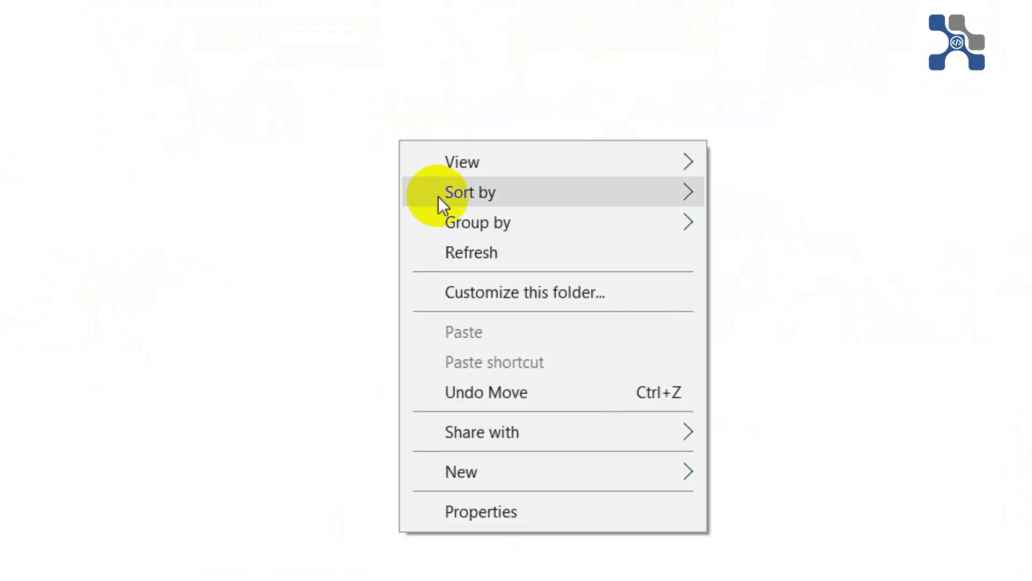
pyautogui.click(484, 512)
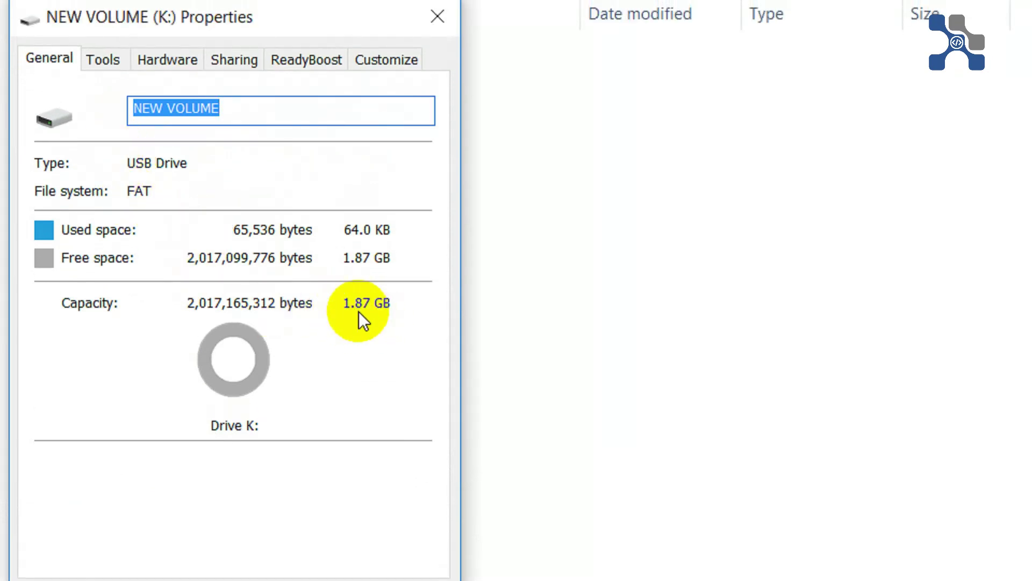
pyautogui.click(233, 480)
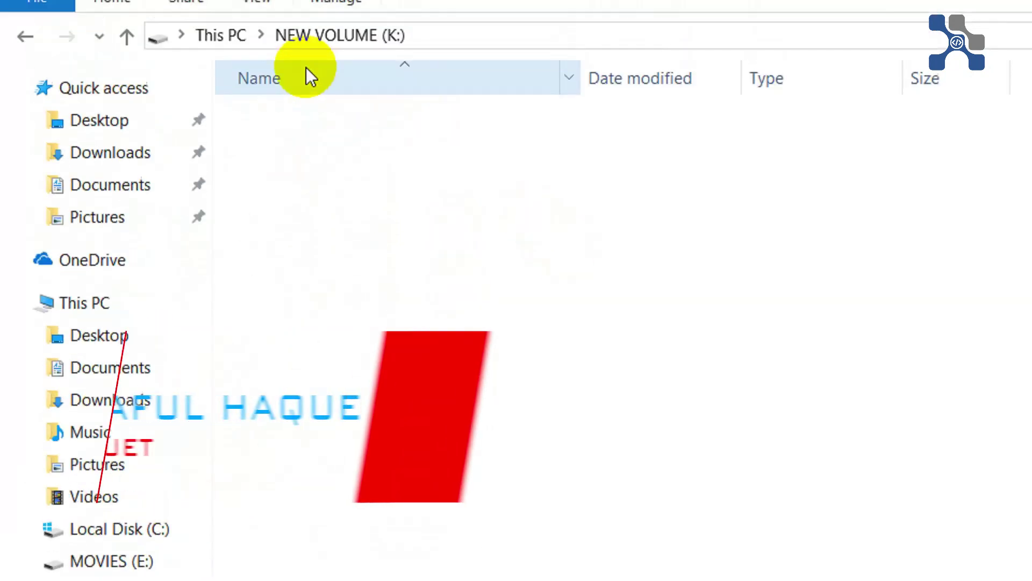
# - Return to This PC, review the K: drive's file system and space in its properties, and close them
pyautogui.click(236, 96)
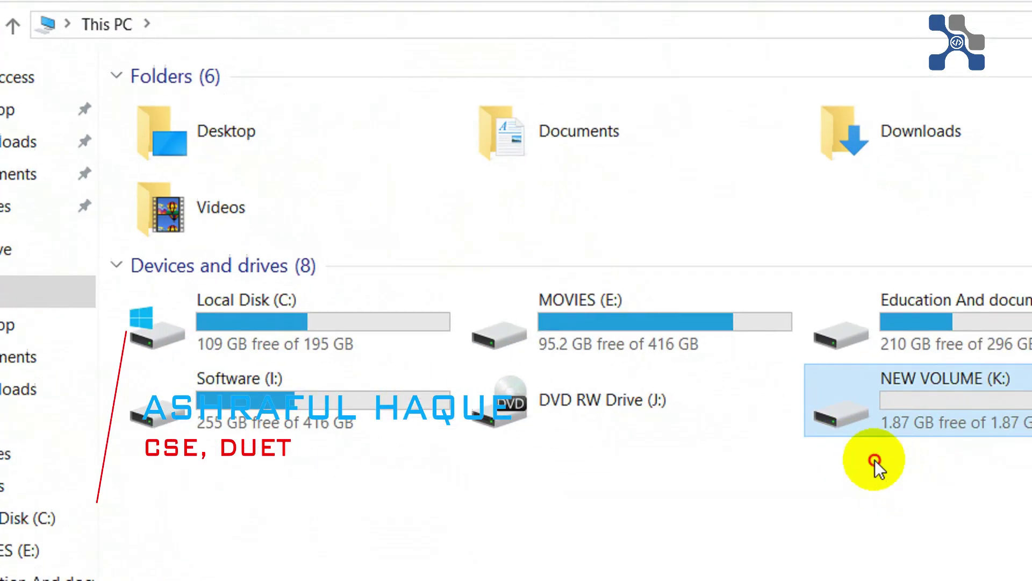
pyautogui.rightClick(874, 408)
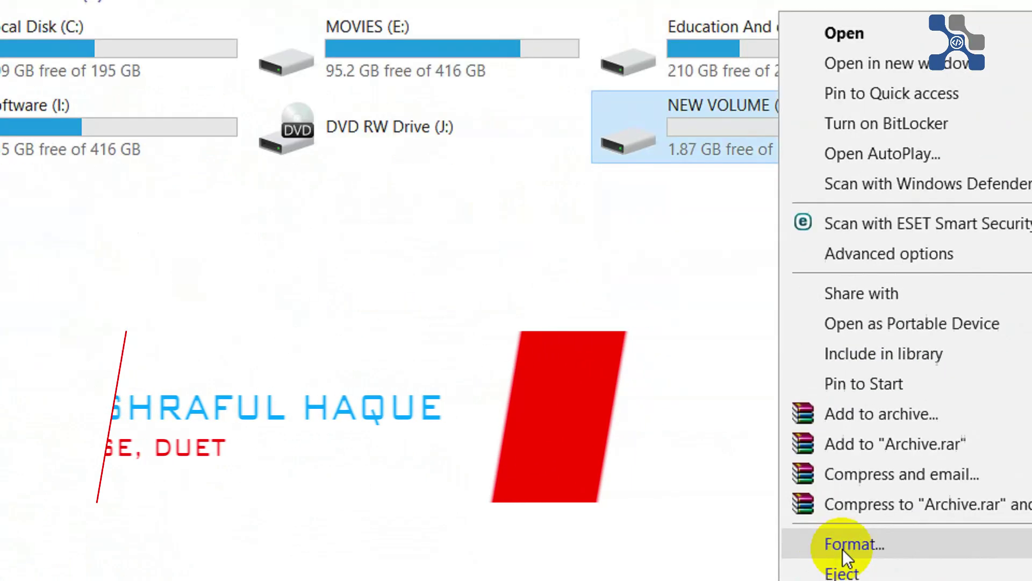
pyautogui.click(817, 564)
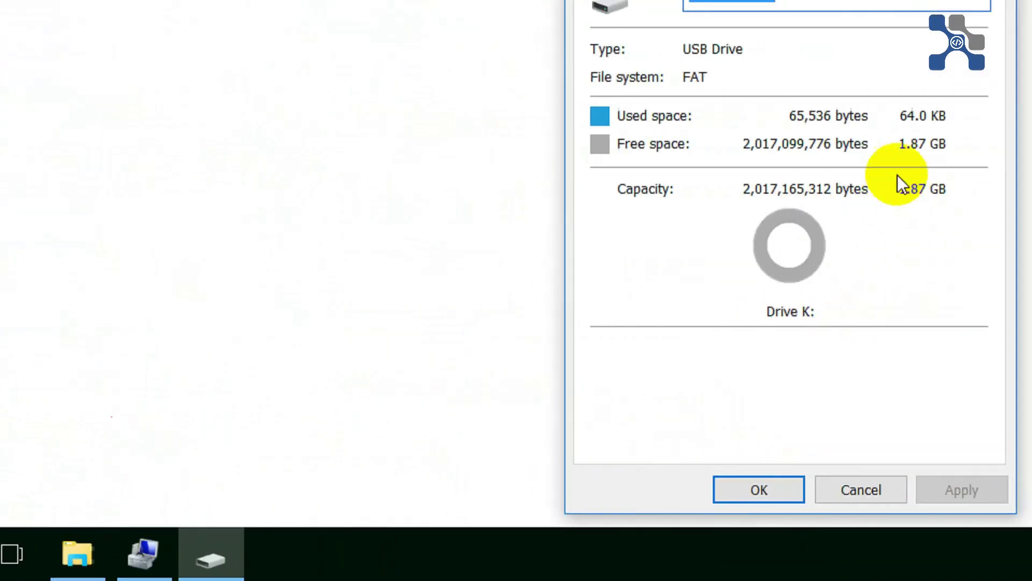
pyautogui.click(699, 81)
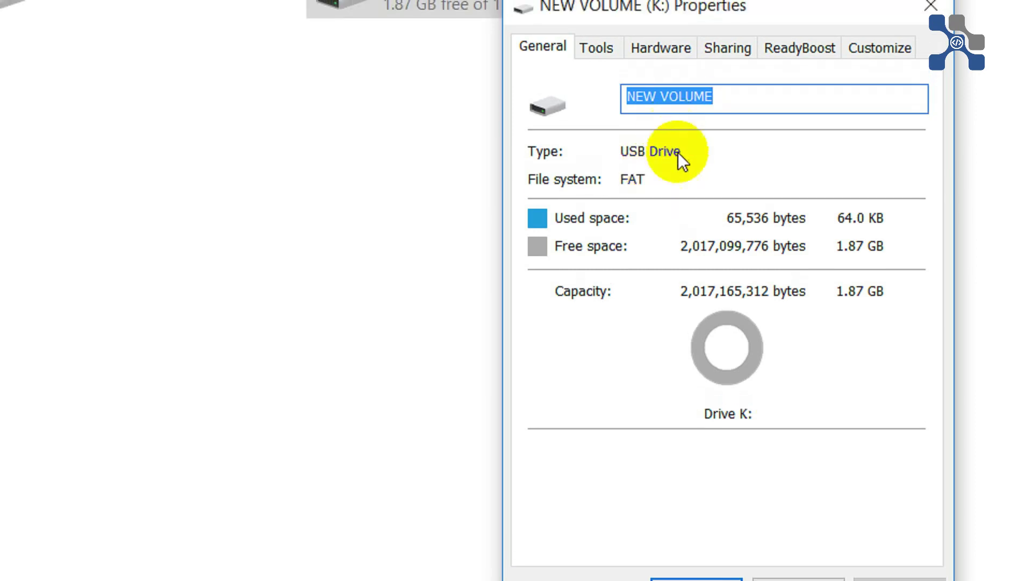
pyautogui.click(692, 486)
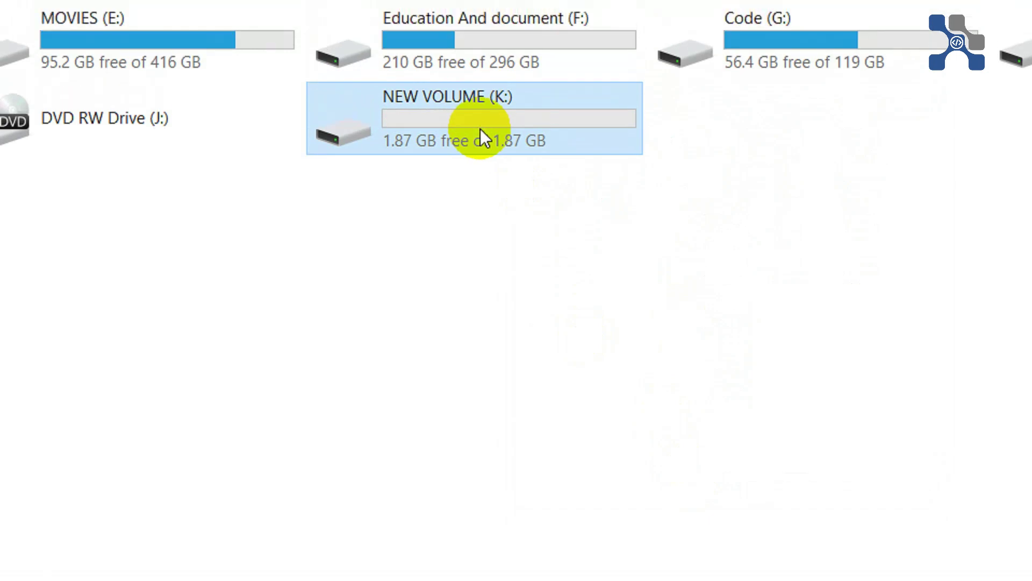
# - Open the format settings for the K: drive and set the file system to NTFS
pyautogui.rightClick(480, 148)
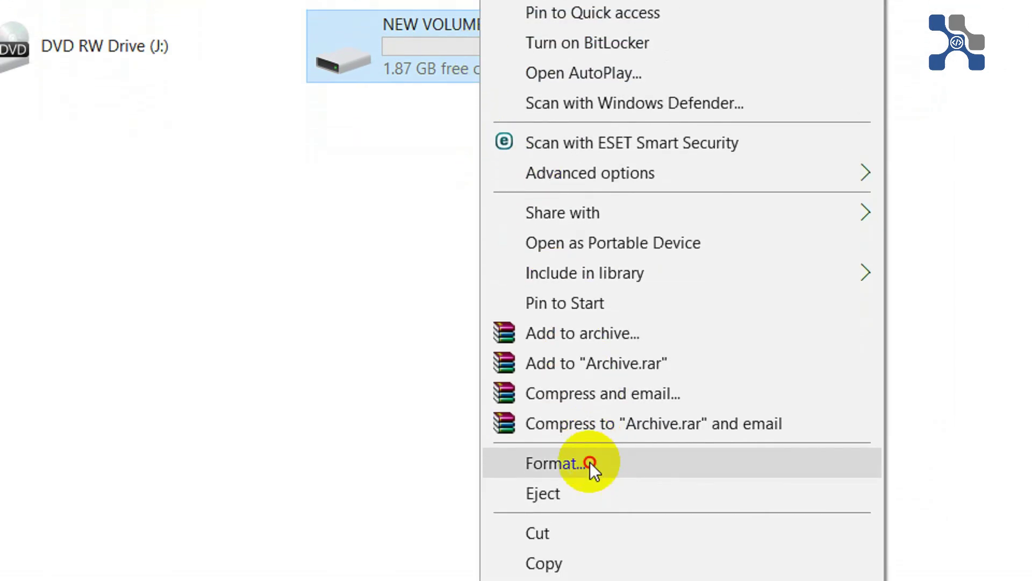
pyautogui.click(591, 552)
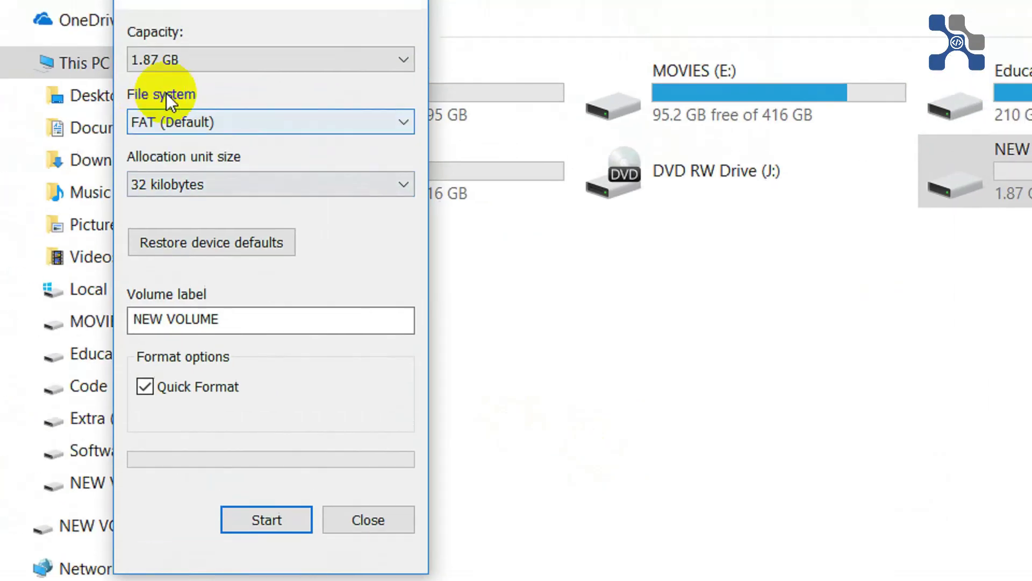
pyautogui.click(191, 153)
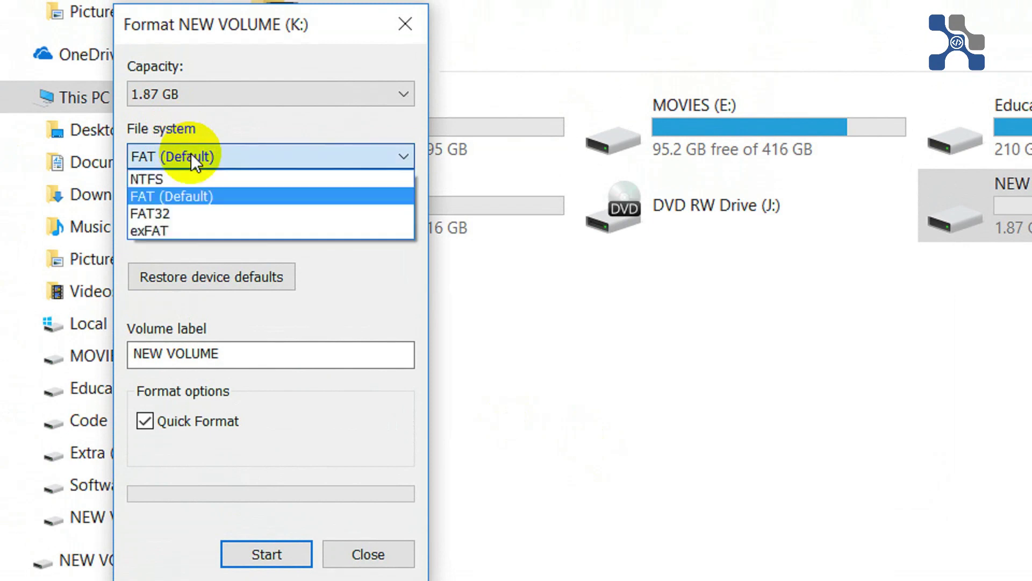
pyautogui.click(208, 178)
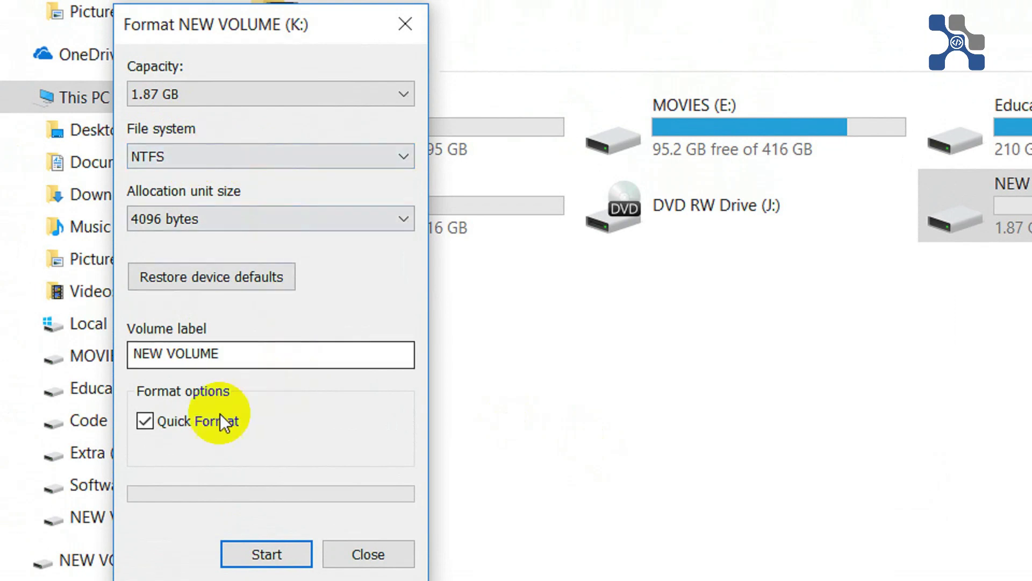
# - Enter the owner's name as the volume label for the K: drive and keep Quick Format enabled
pyautogui.click(146, 424)
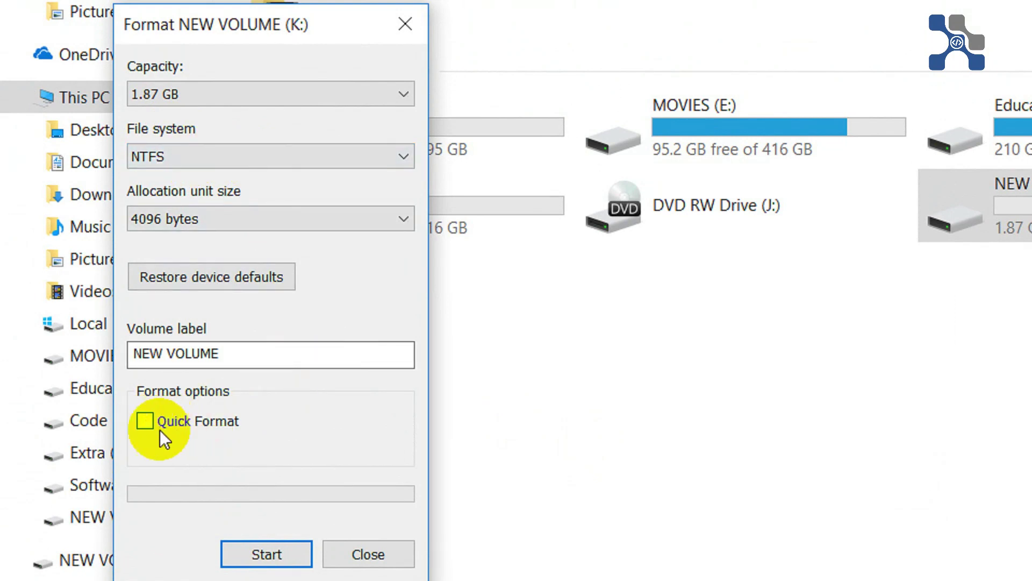
pyautogui.moveTo(253, 353); pyautogui.dragTo(129, 365)
pyautogui.write('AshrafulHaque')
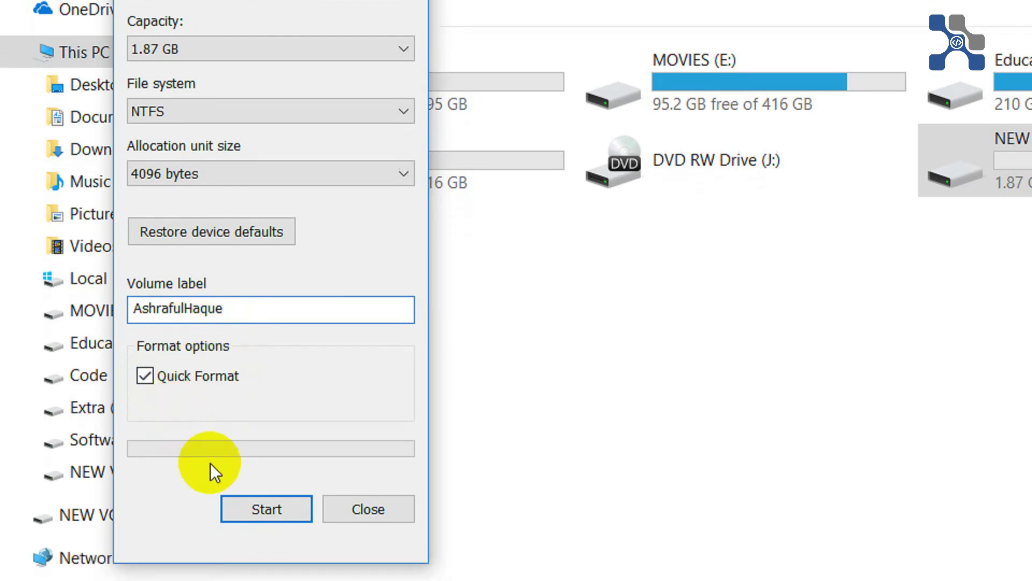
# - Format the K: drive with the chosen NTFS settings, accept the data erasure, and close the format window
pyautogui.click(263, 457)
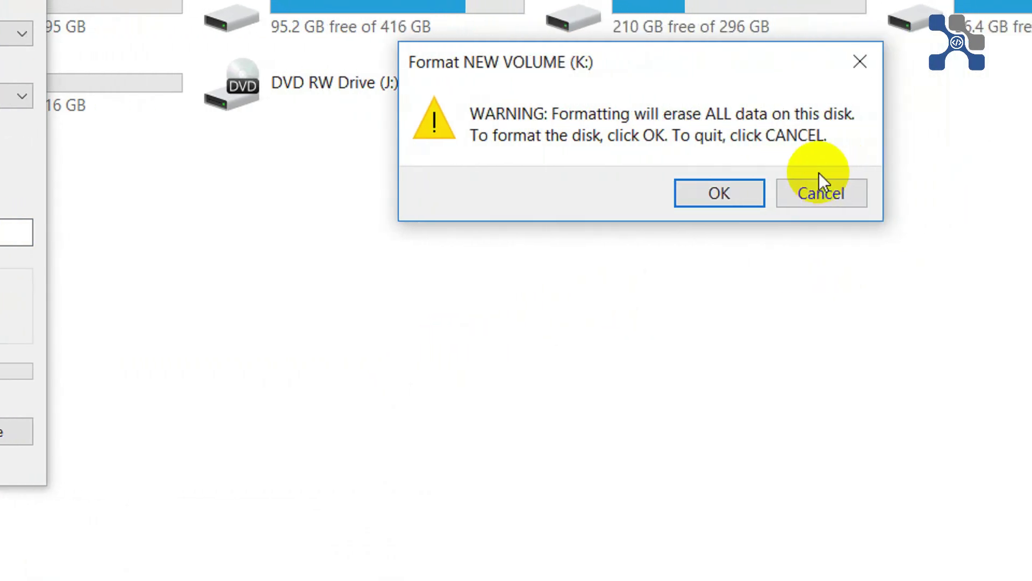
pyautogui.click(721, 218)
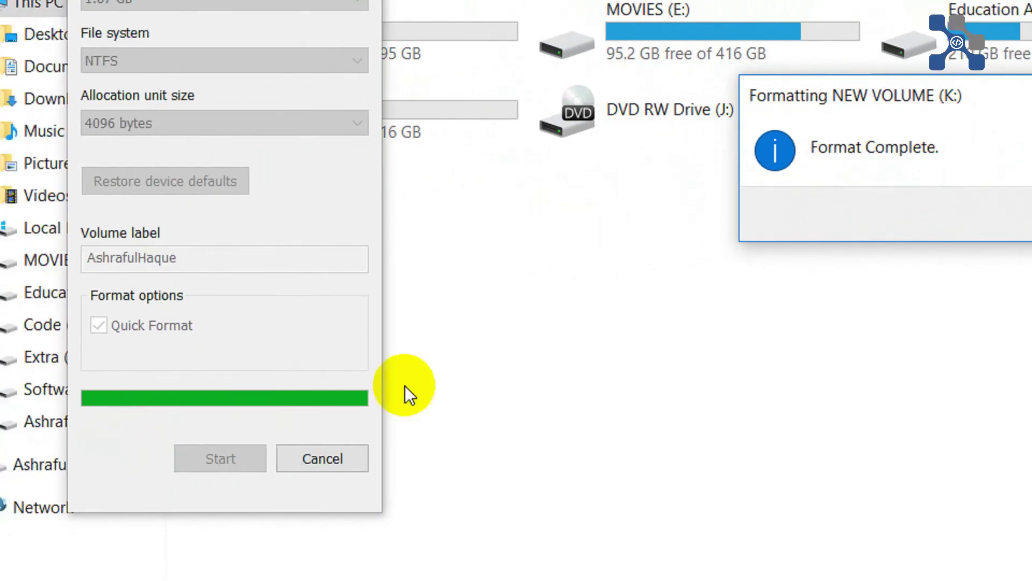
pyautogui.click(867, 215)
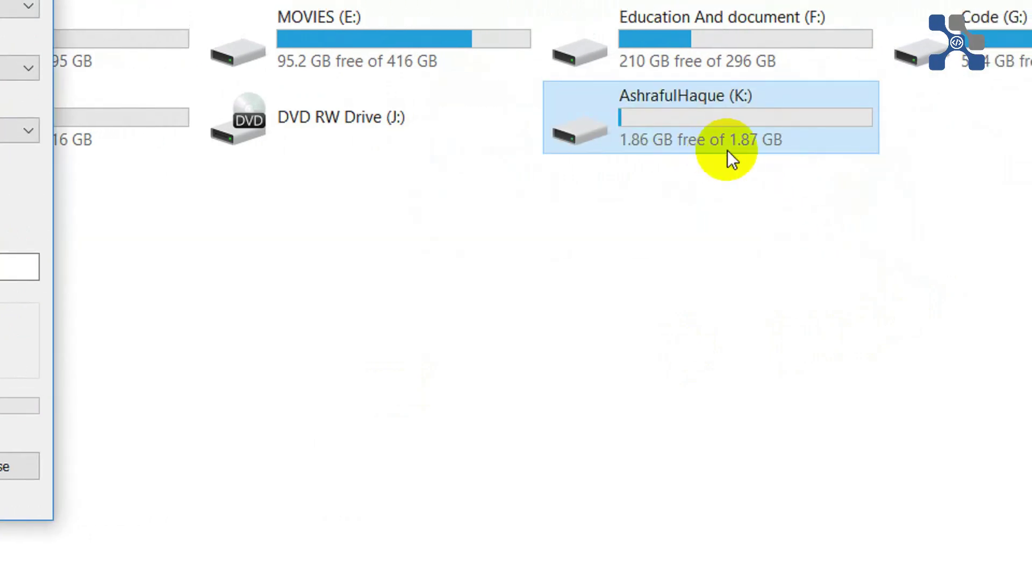
pyautogui.click(27, 466)
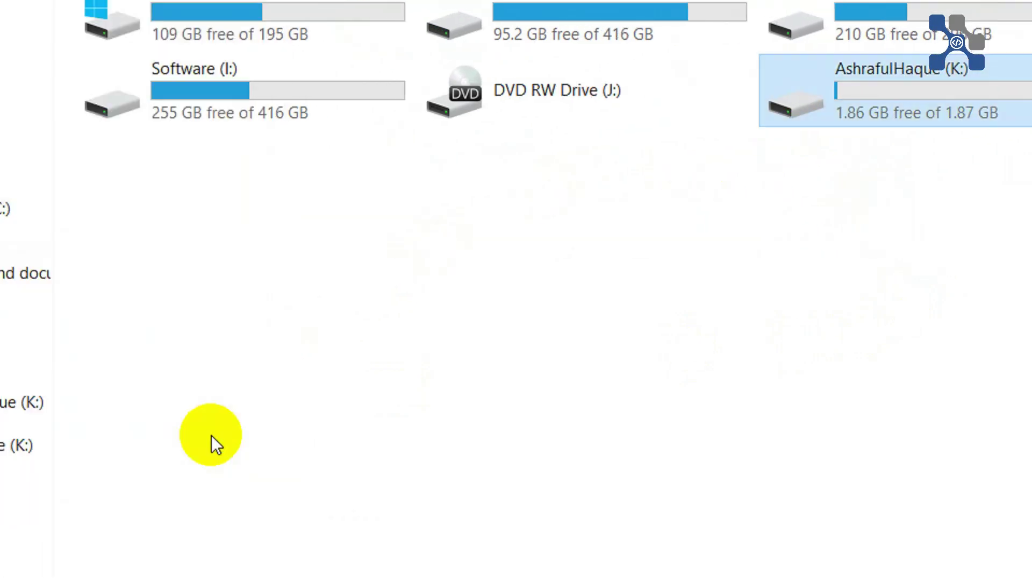
# - Open the K: drive's properties to check its file system, free space and capacity
pyautogui.rightClick(863, 122)
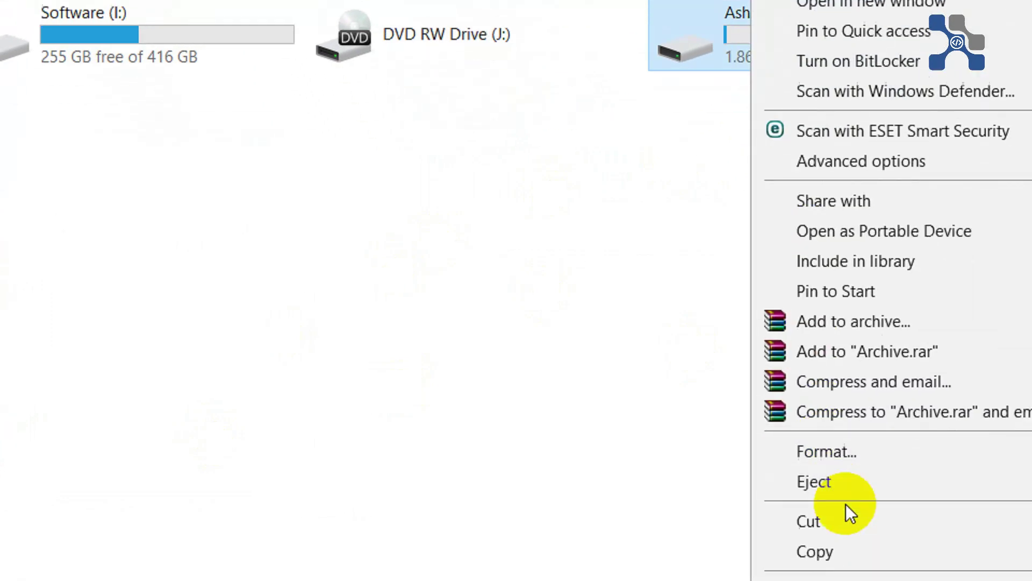
pyautogui.click(817, 502)
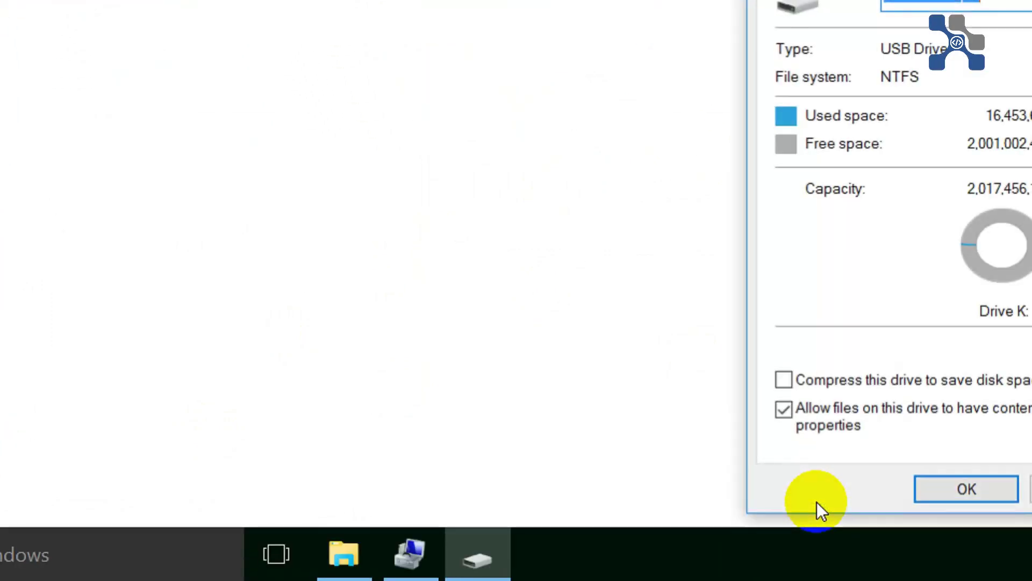